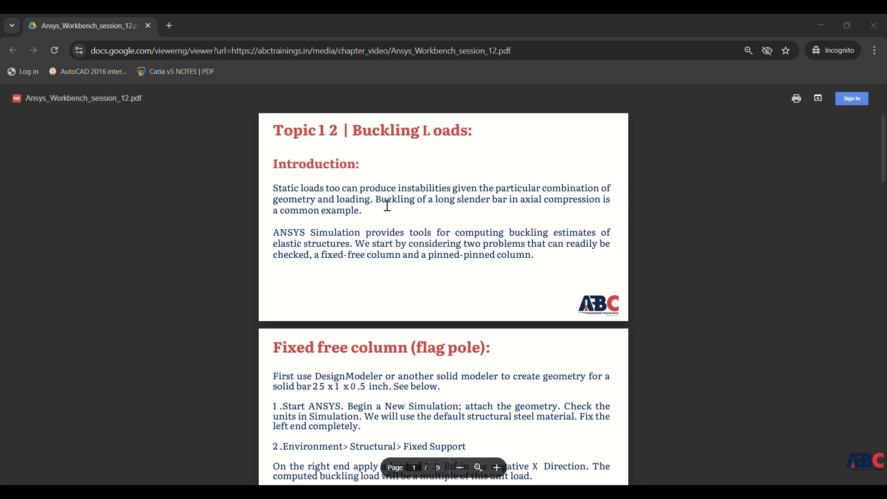
Read the buckling loads introduction and the fixed-free column procedure in the session 12 PDF.
scroll(393, 212, down, 2)
scroll(352, 227, up, 1)
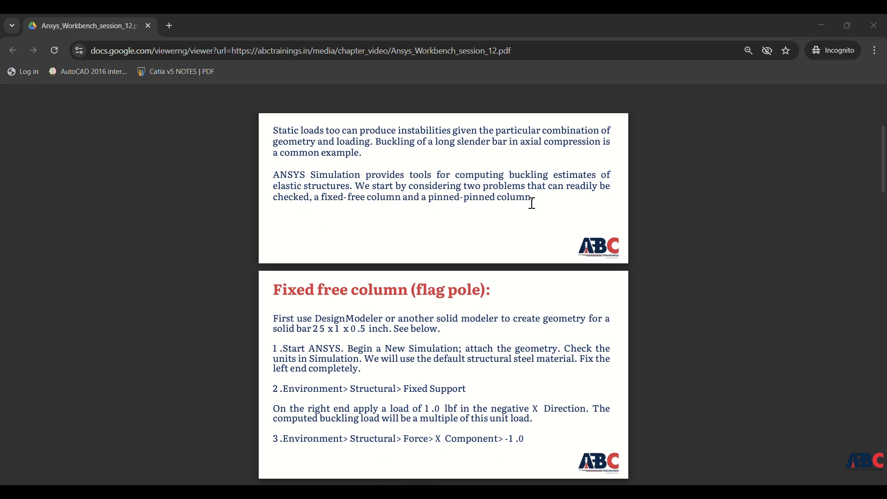
scroll(461, 246, down, 3)
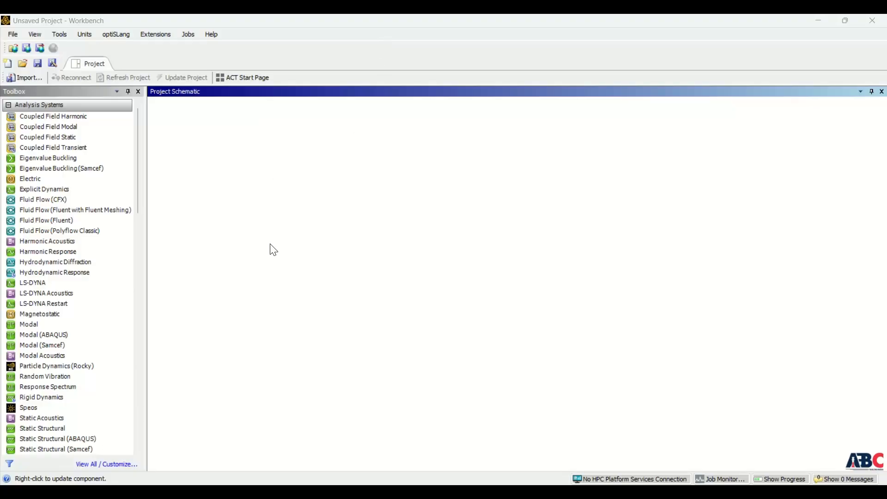
Switch to Ansys Workbench and add a Static Structural system named "buckling load" to the project schematic.
drag(26, 430, 199, 158)
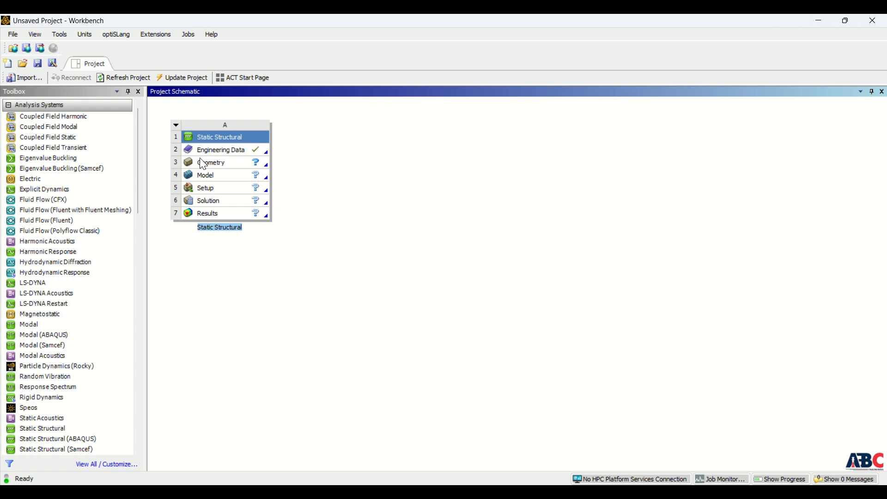
text(buckling load)
key(Return)
click(200, 161)
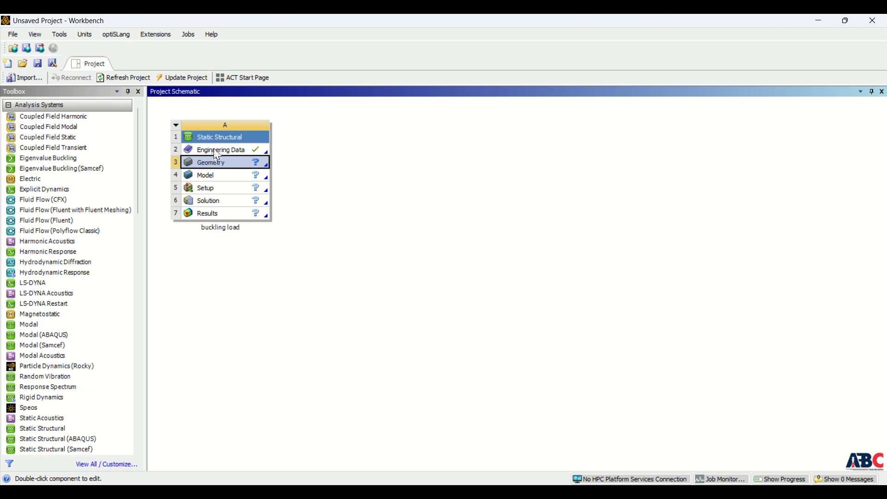
Check the Structural Steel material in the system's engineering data, and create a new DesignModeler geometry for the system.
double_click(219, 151)
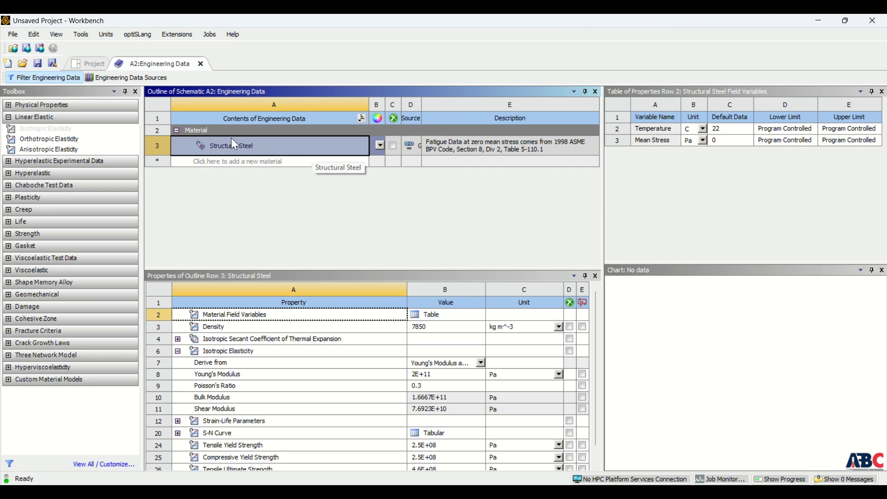
click(94, 66)
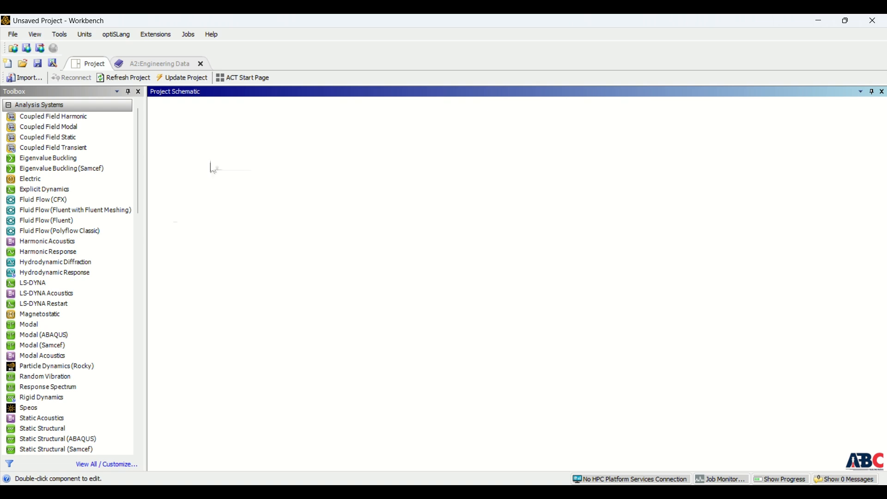
right_click(211, 162)
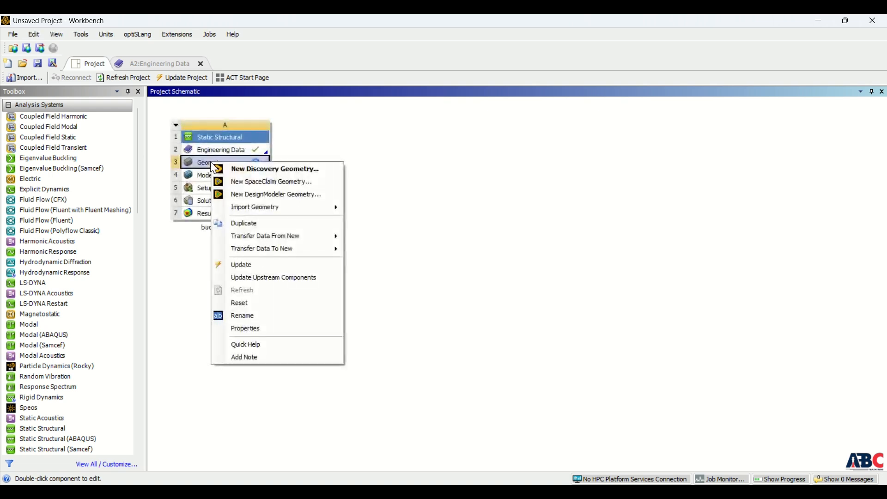
click(261, 194)
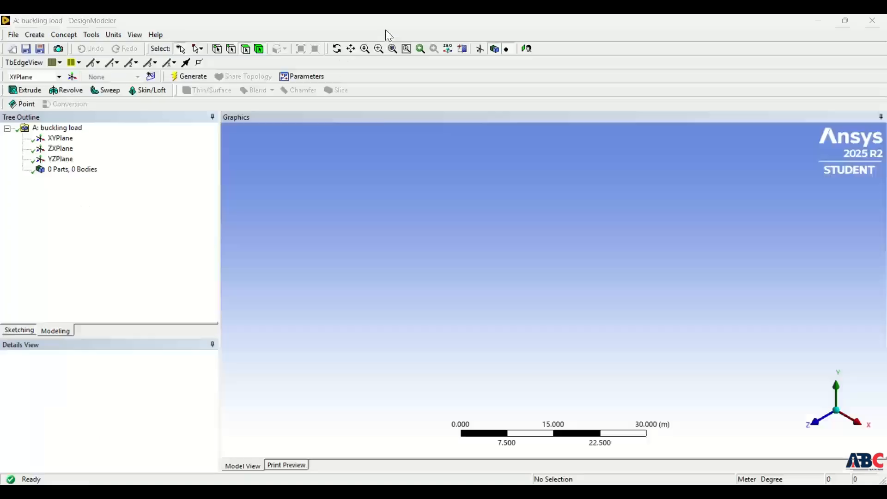
Create a sketch on the XY plane and draw a circle about 18 m in diameter centred on the origin.
click(55, 139)
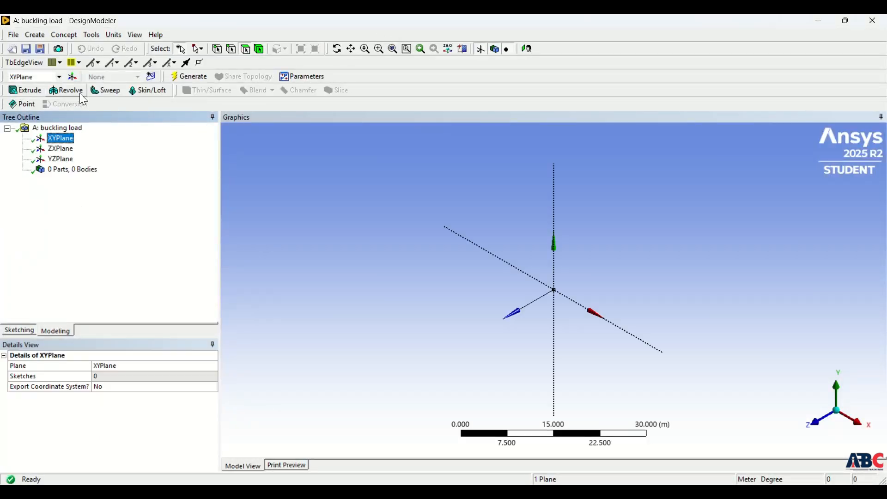
click(153, 77)
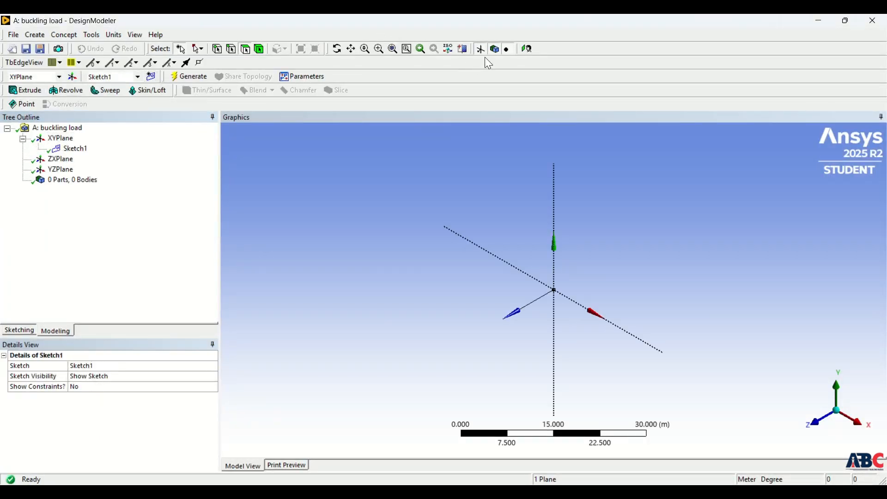
click(528, 49)
click(21, 330)
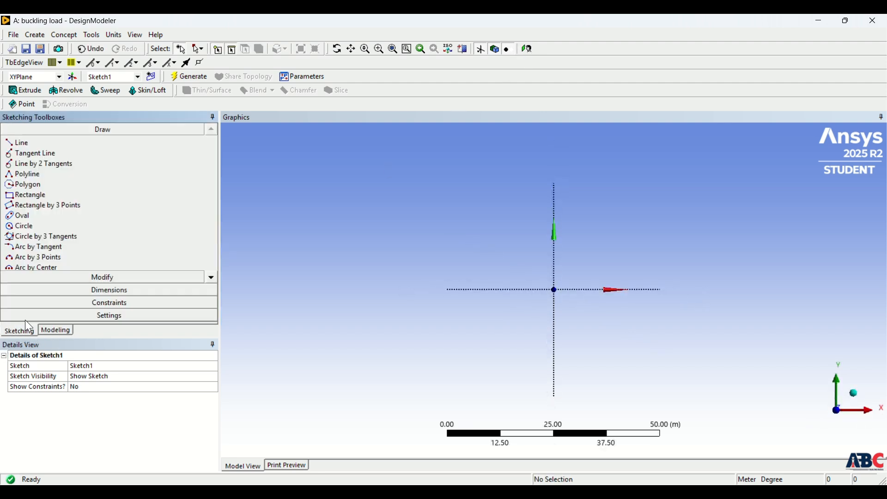
click(28, 225)
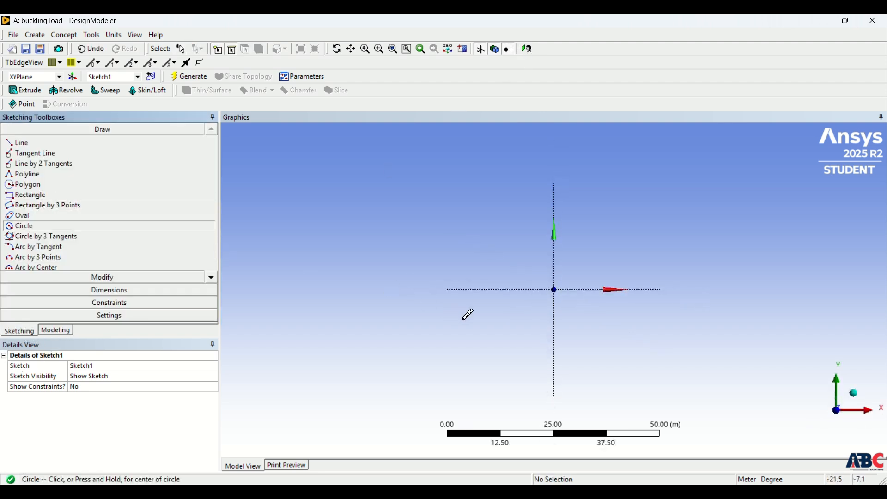
click(555, 290)
click(570, 254)
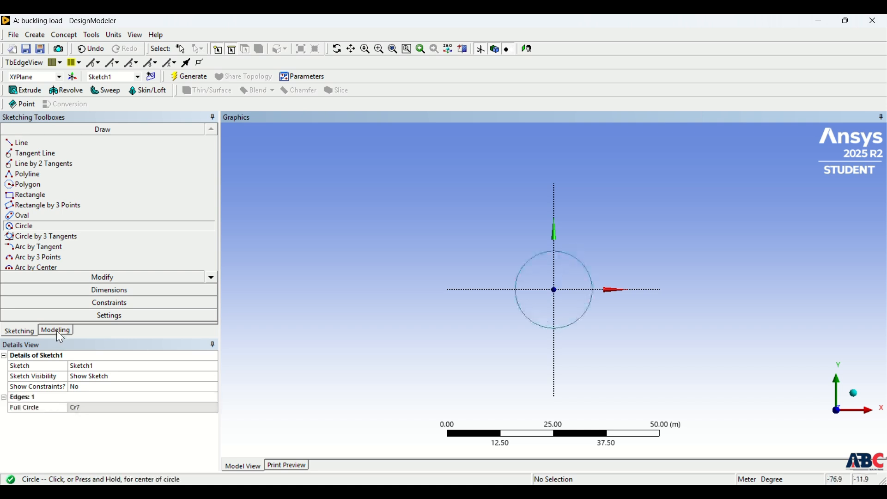
Dimension the circle's diameter and set it to 10 m.
click(74, 290)
click(520, 275)
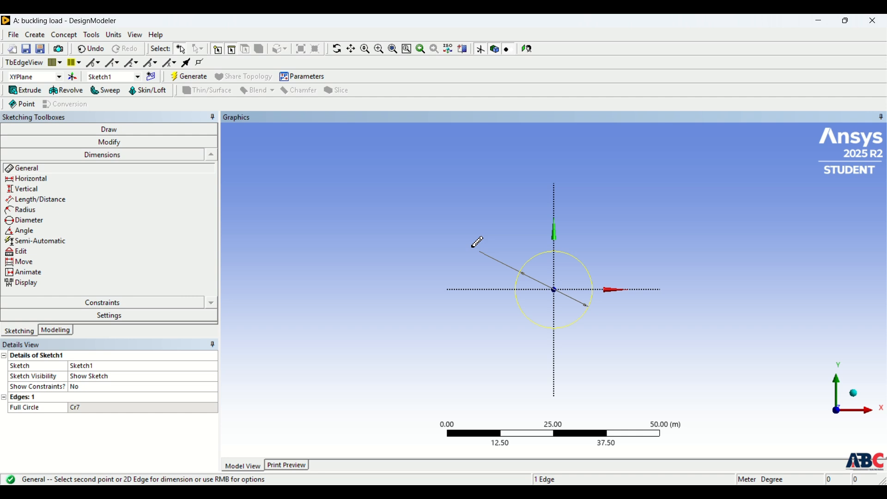
click(475, 242)
click(105, 408)
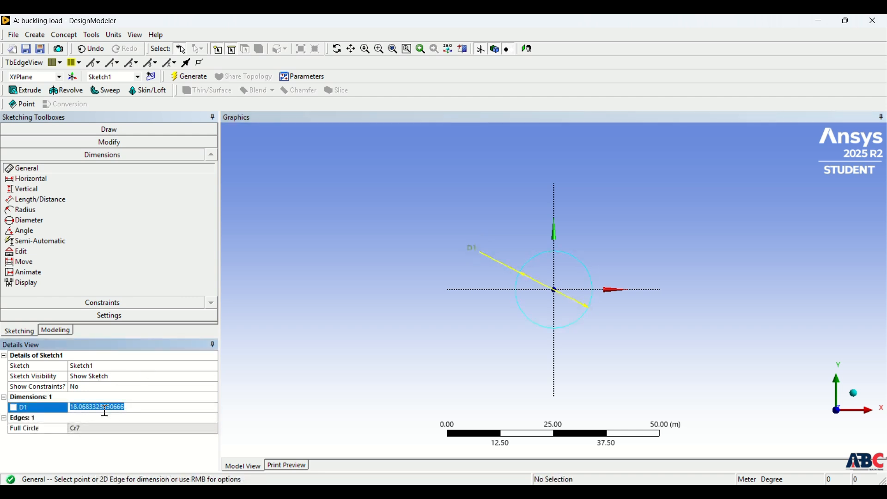
text(10)
key(Return)
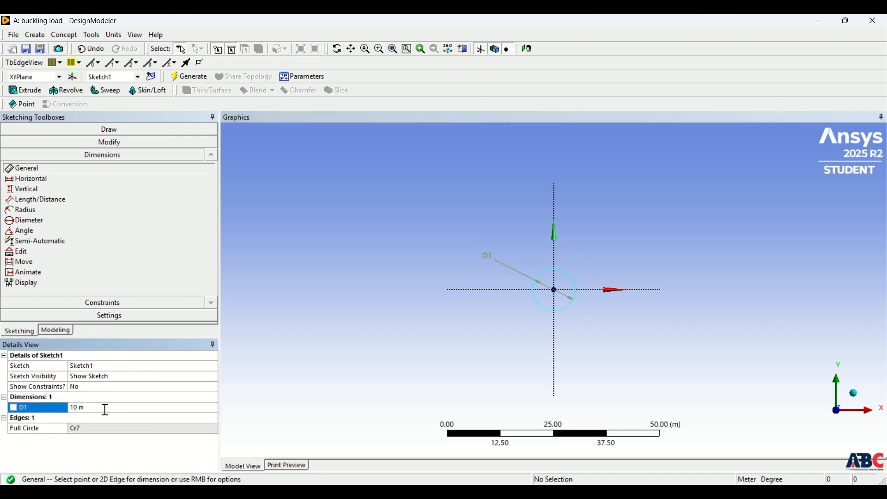
Extrude the circle sketch to a depth of 50 m as added material and generate the solid cylinder.
click(54, 330)
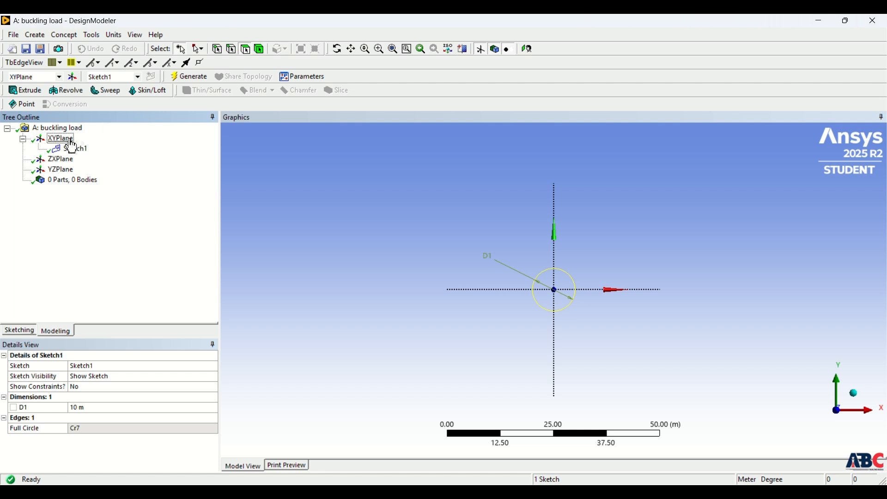
click(25, 90)
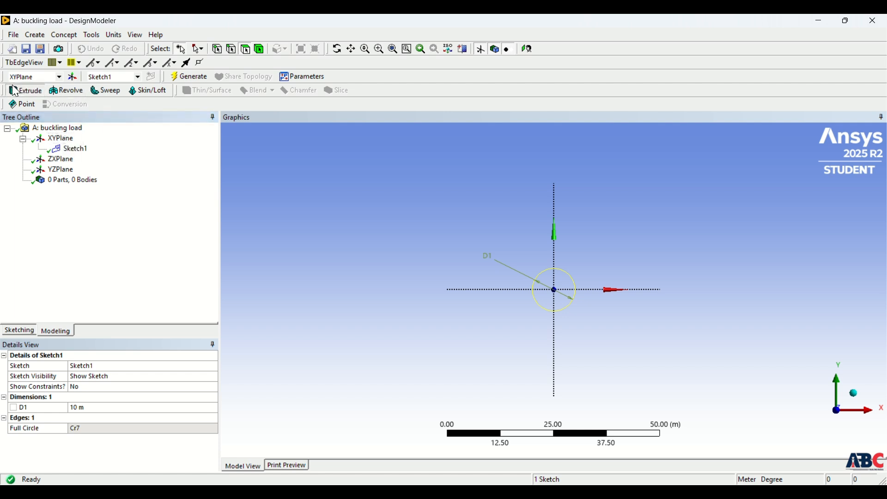
click(73, 149)
click(106, 377)
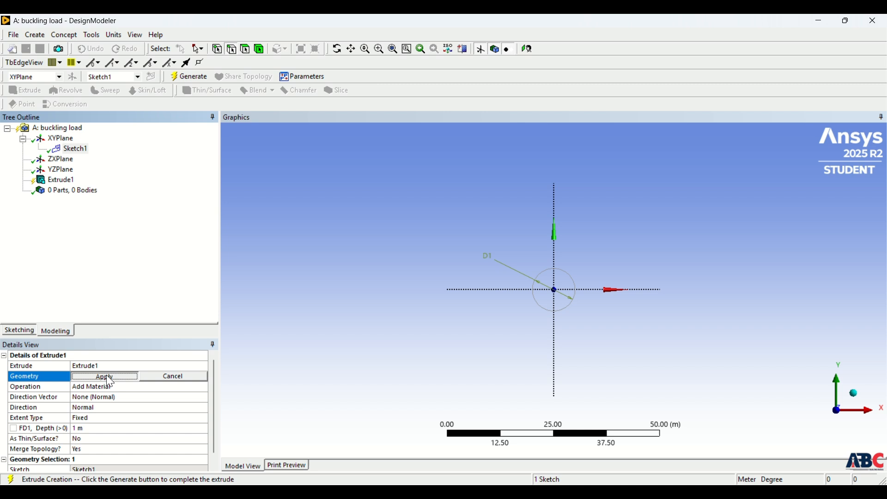
click(86, 428)
middle_drag(531, 350, 467, 375)
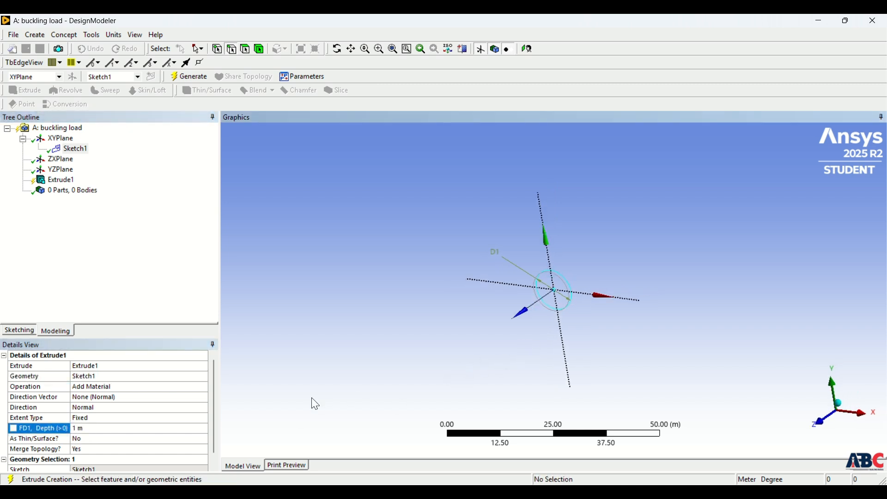
key(i)
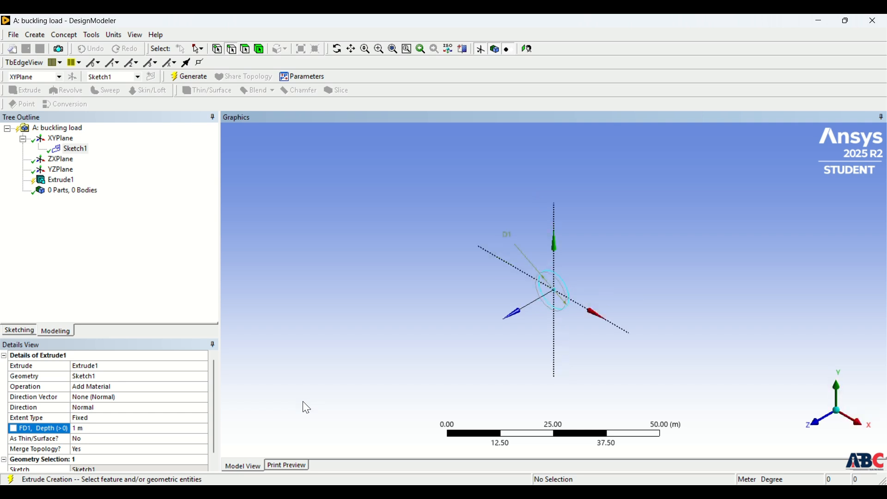
click(89, 427)
text(50)
key(Return)
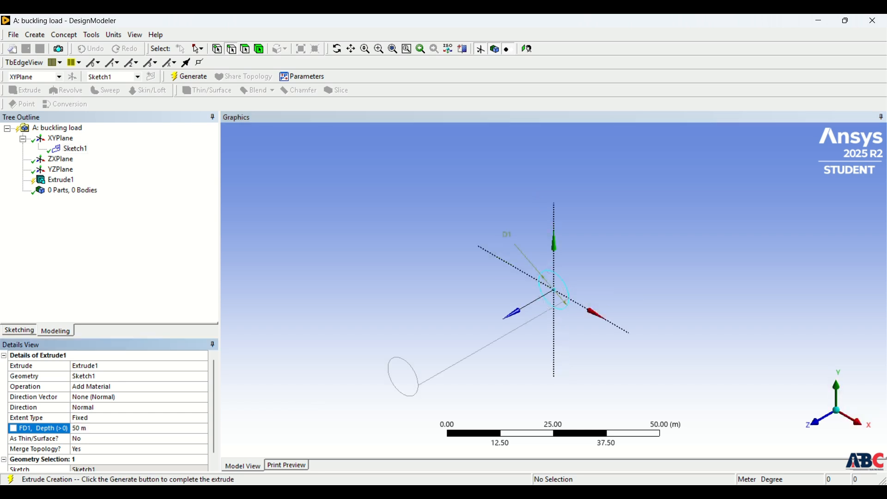
click(184, 74)
middle_drag(502, 340, 565, 330)
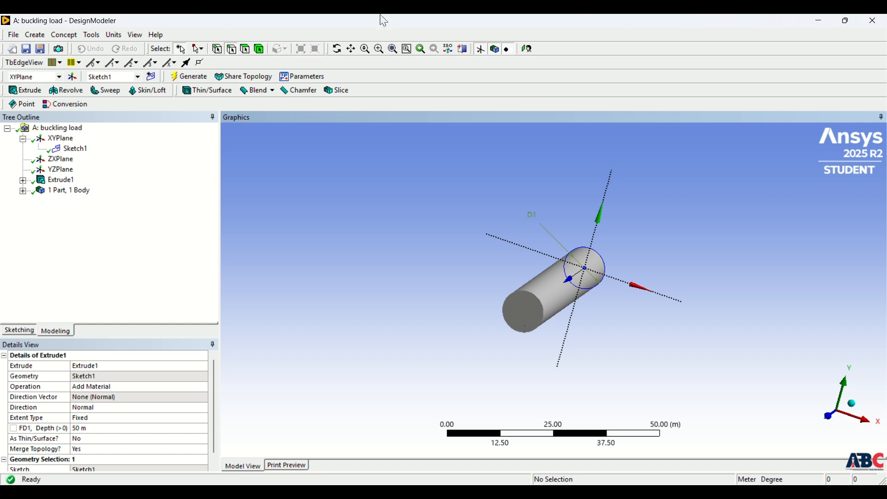
Create a new plane of type From Face on the cylinder's free end face and generate it.
click(70, 78)
click(131, 377)
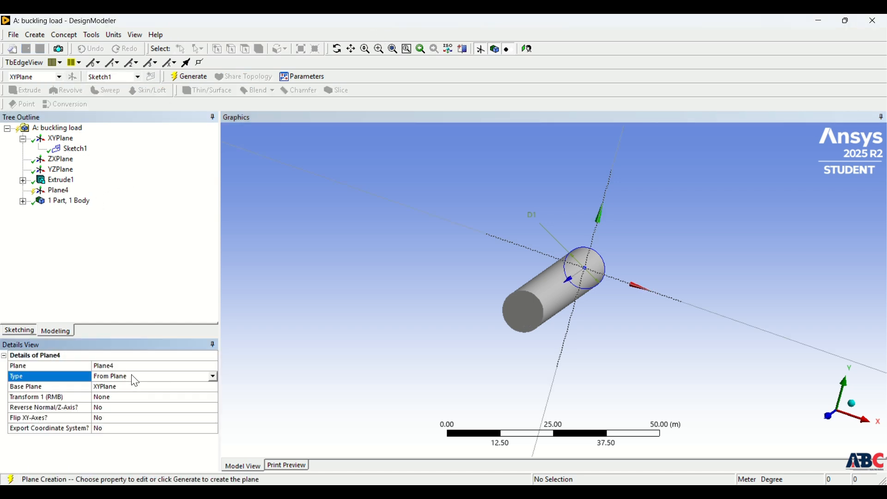
click(213, 376)
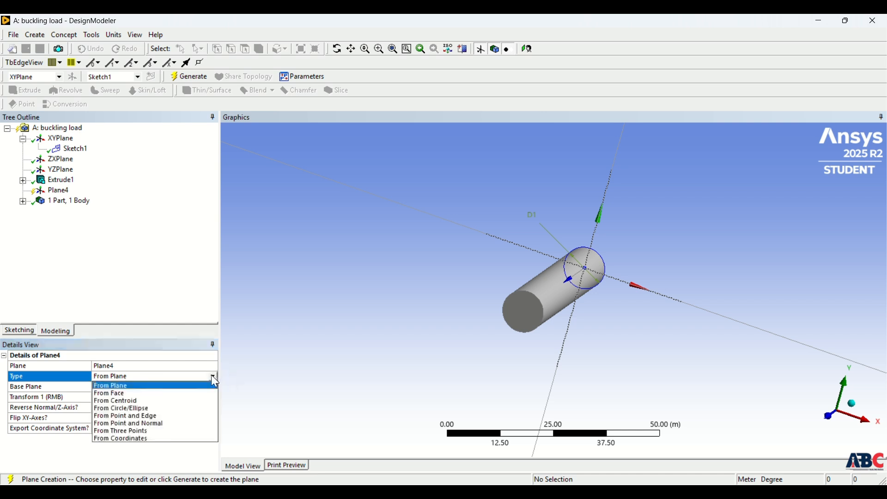
click(192, 393)
click(141, 397)
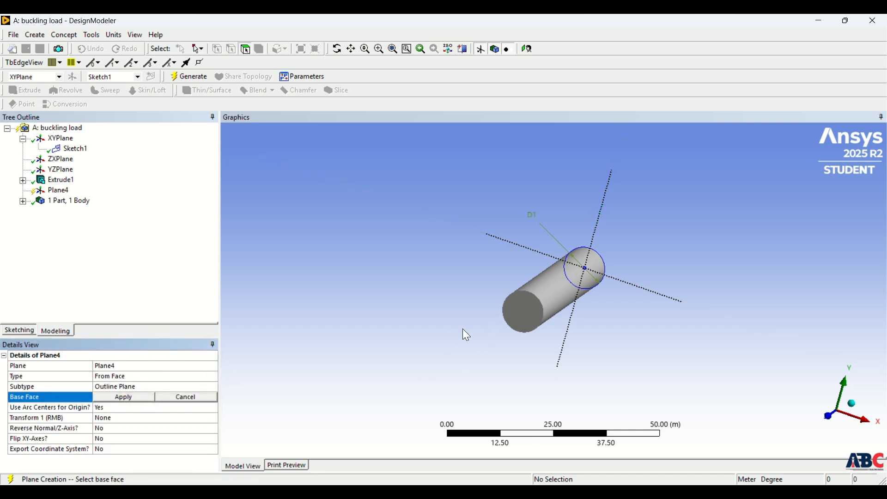
click(523, 321)
click(128, 398)
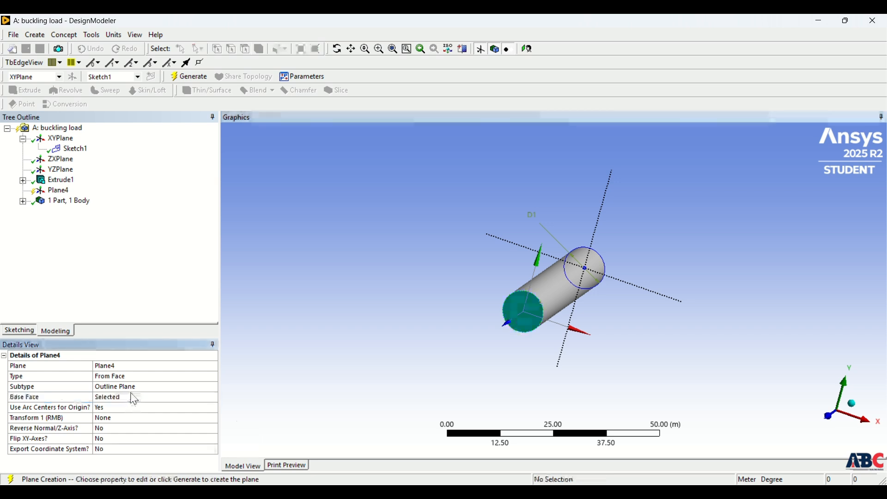
click(190, 76)
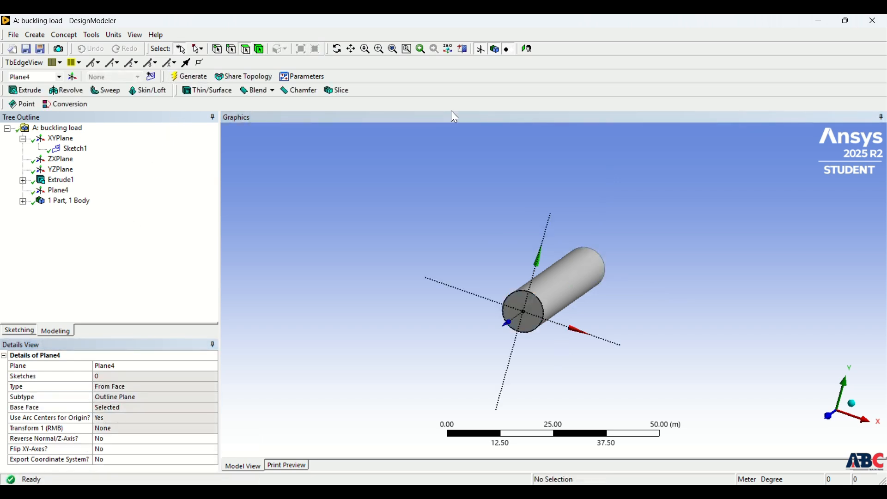
Create a sketch on the new end-face plane and draw a circle centred on the origin, smaller than the cylinder's outline.
click(58, 190)
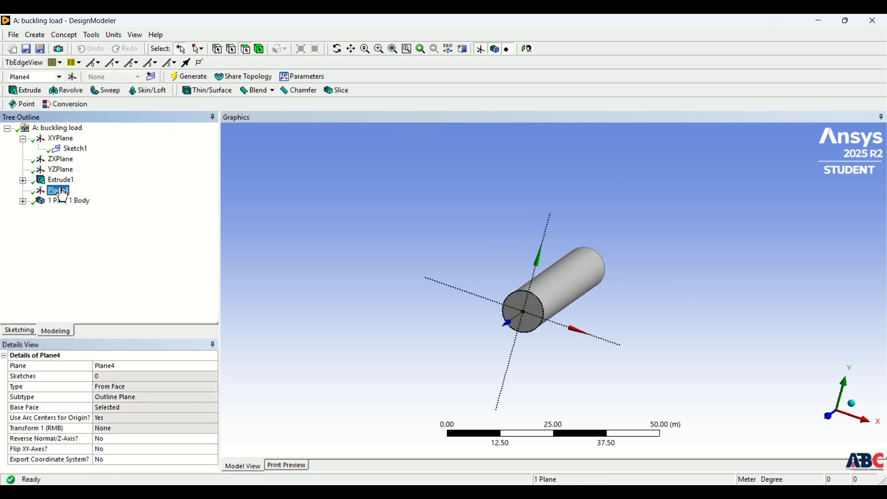
click(151, 76)
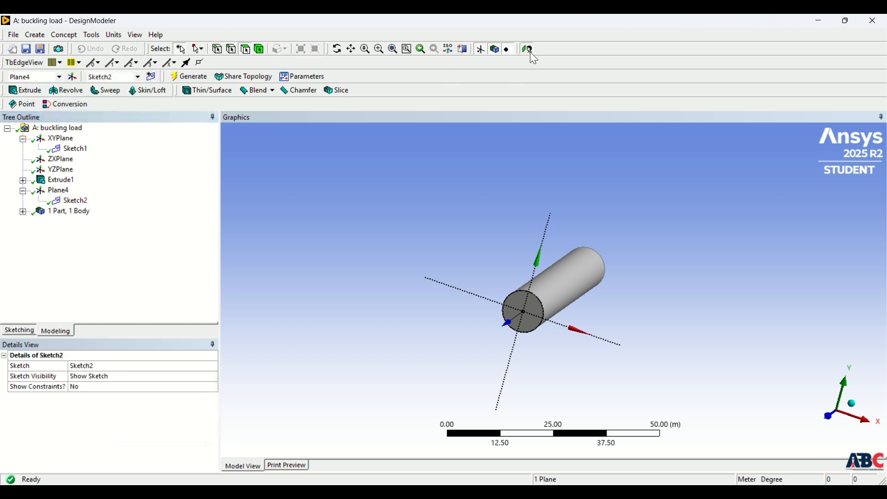
click(526, 49)
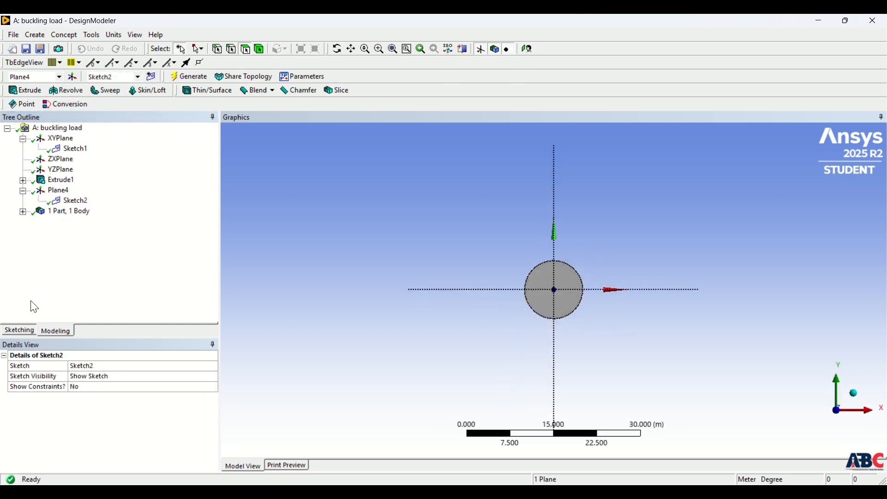
click(21, 331)
click(23, 226)
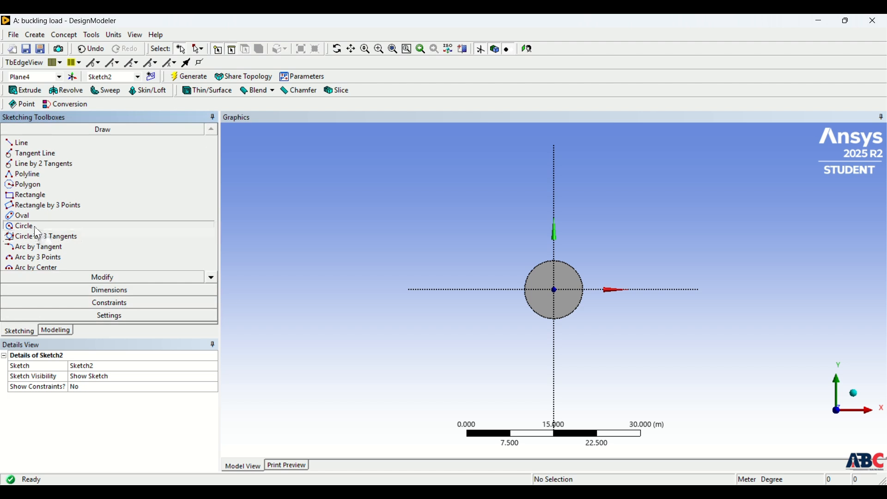
click(554, 289)
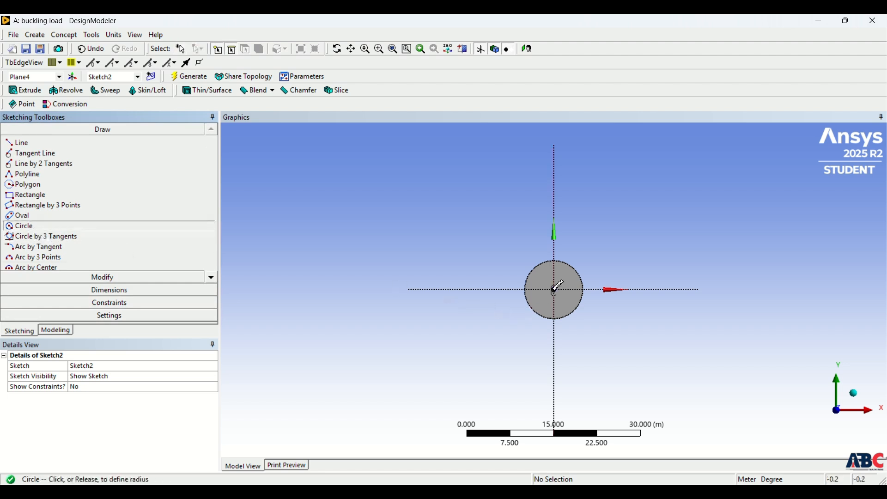
click(571, 273)
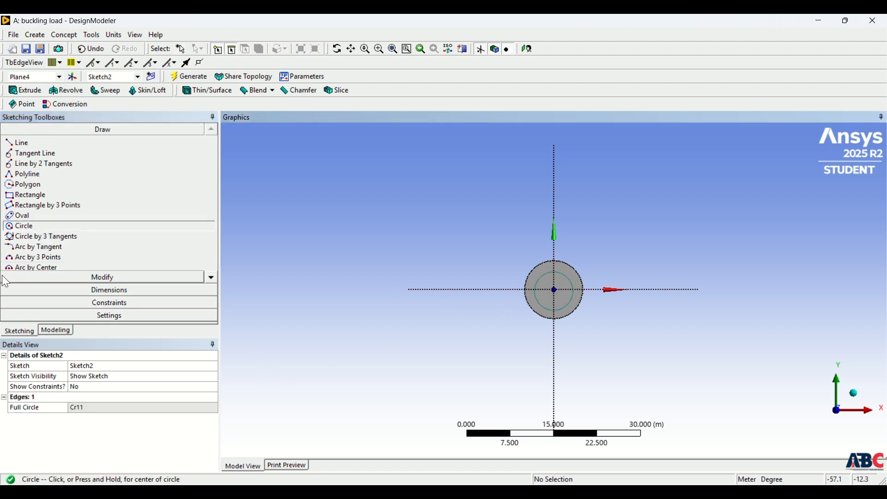
Dimension the inner circle's diameter on the end-face sketch and set it to 5 m.
click(76, 290)
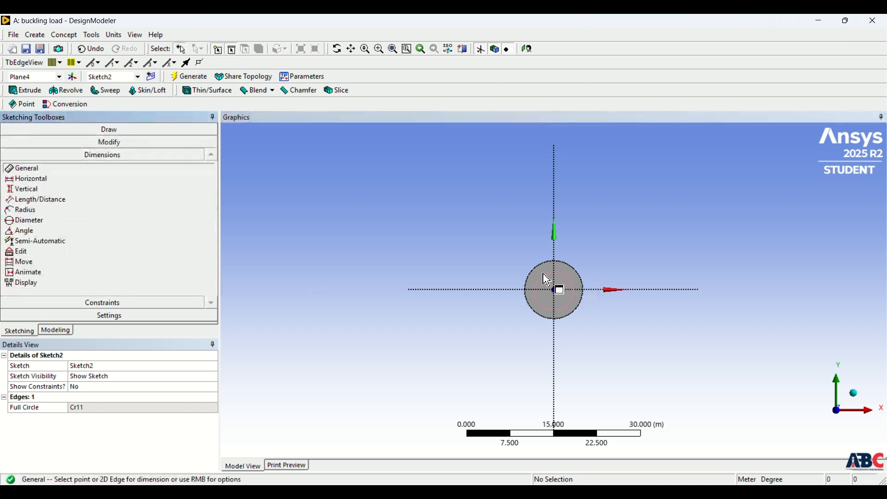
click(559, 291)
click(503, 244)
click(86, 407)
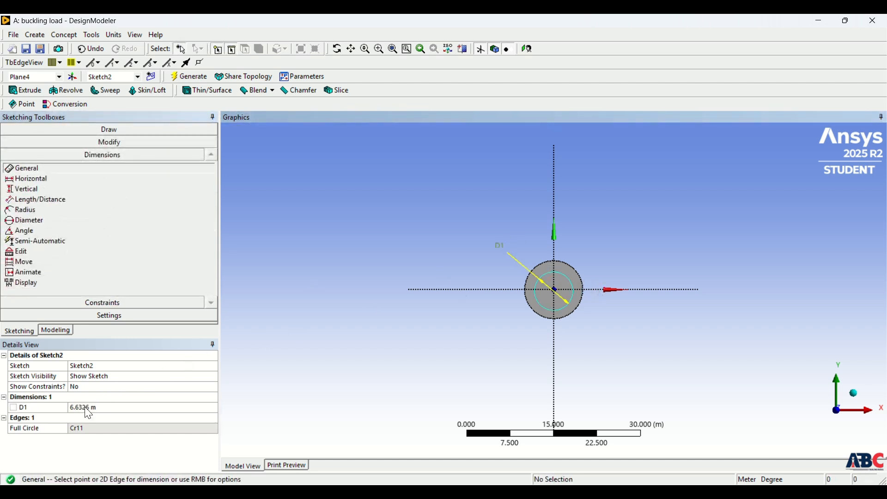
text(5)
key(Return)
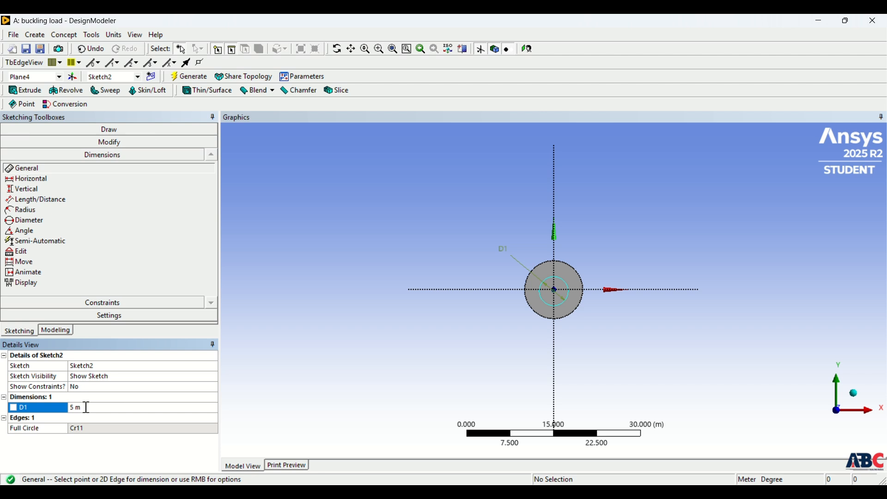
Extrude the 5 m circle sketch to a depth of 50 m as added material and generate the thinner shaft.
click(56, 331)
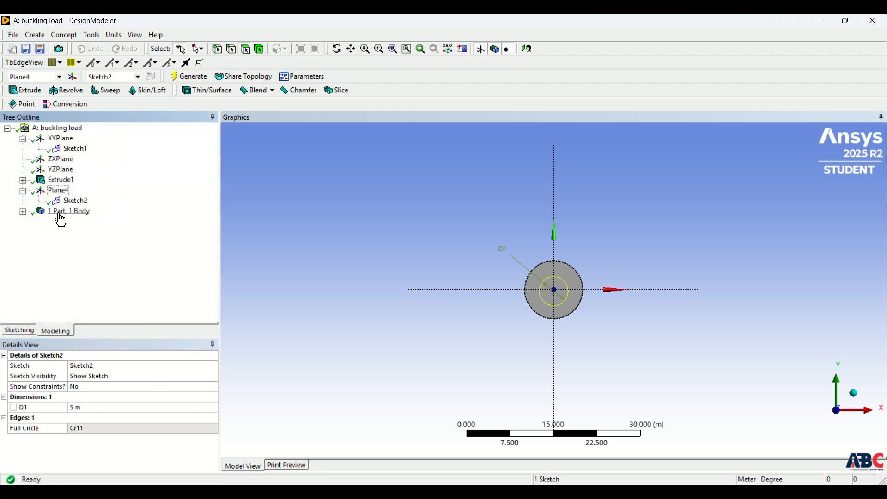
click(71, 200)
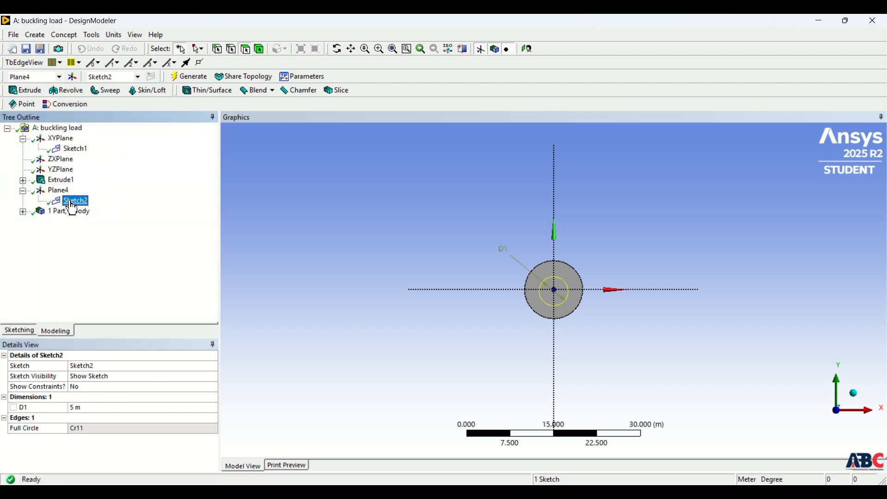
click(18, 92)
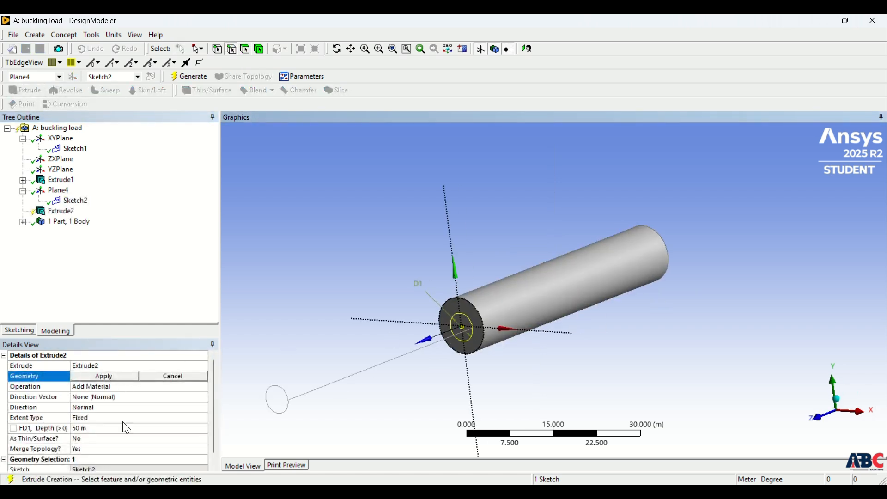
click(110, 376)
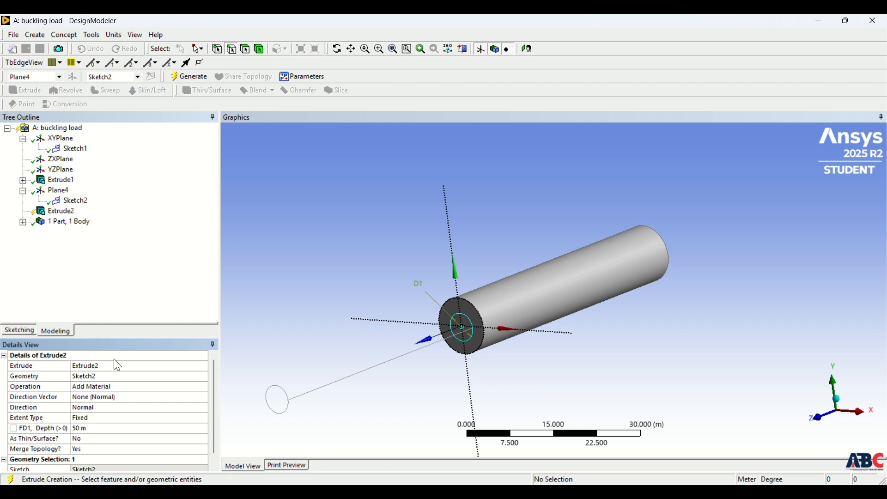
click(187, 75)
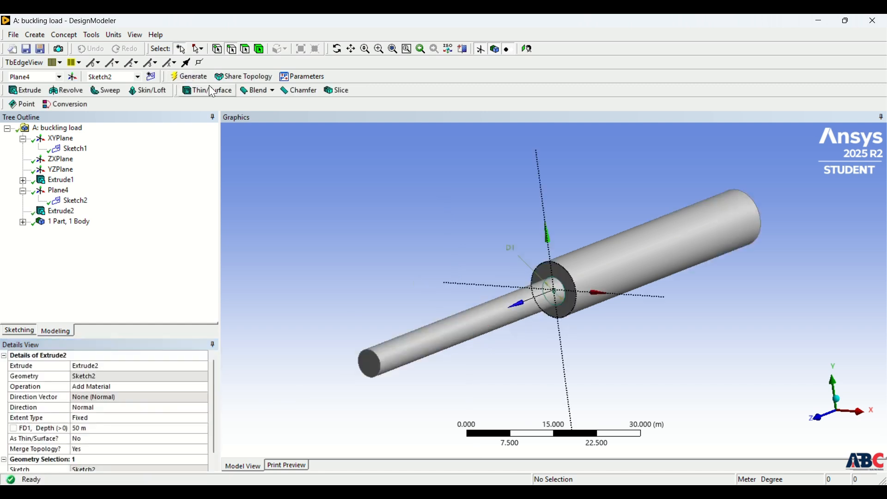
middle_drag(586, 280, 545, 314)
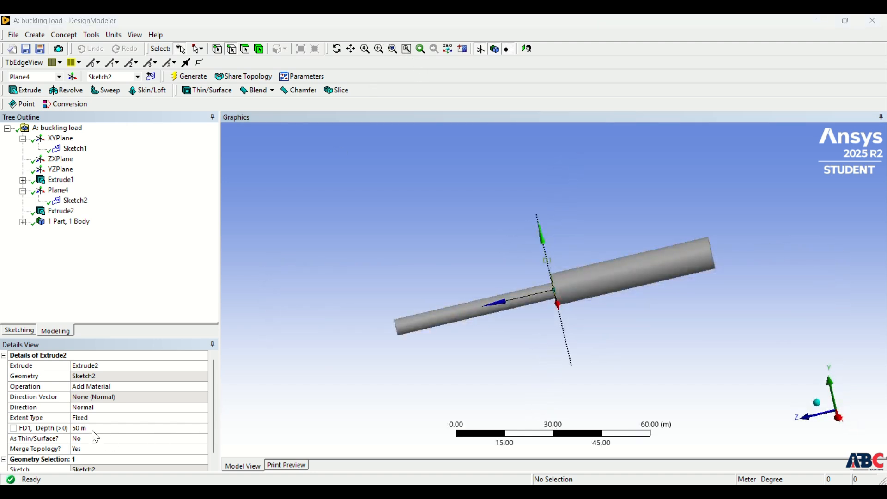
Set the thinner shaft's extrusion depth to 30 m and regenerate the model.
click(94, 429)
text(3)
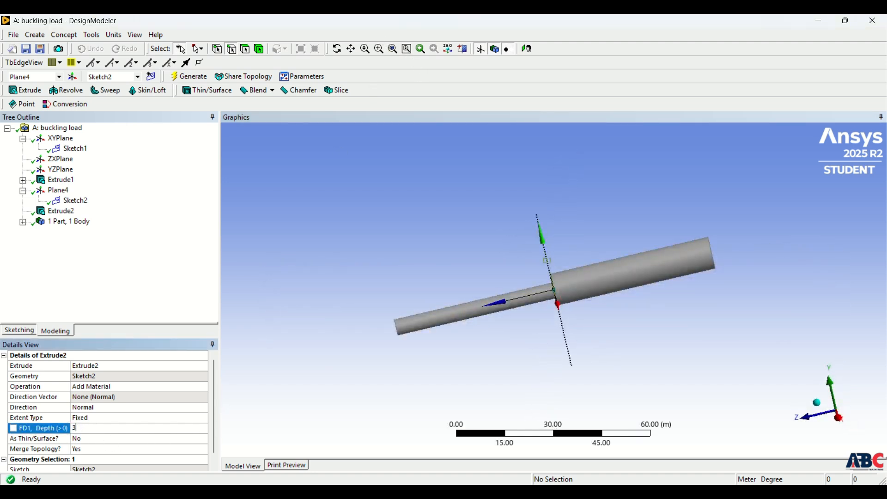
text(0)
key(Return)
click(188, 78)
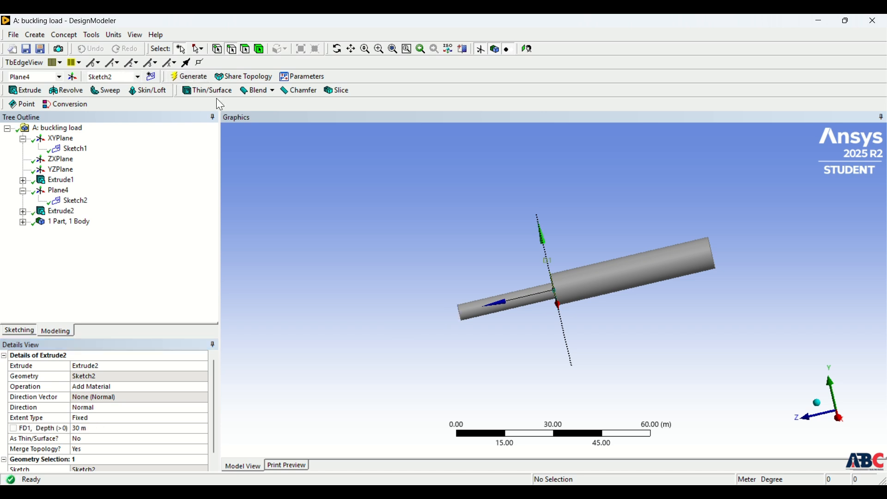
middle_drag(656, 270, 753, 277)
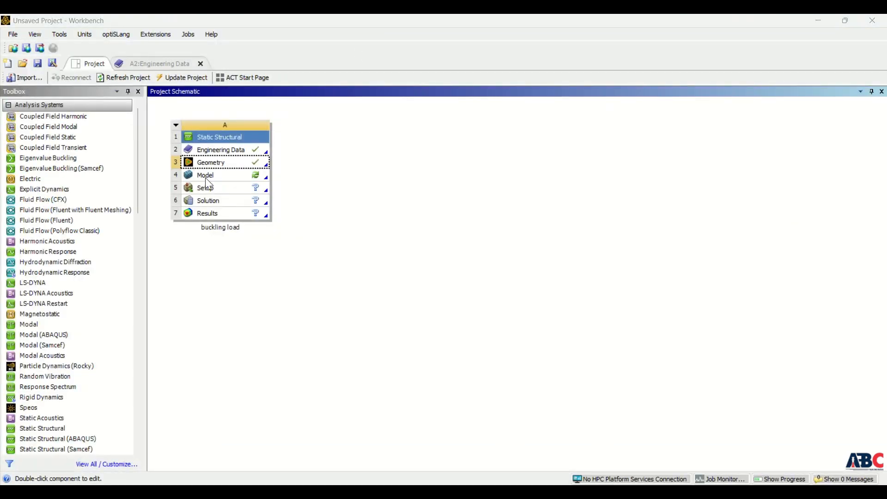
Open the buckling load system's model in Ansys Mechanical and show the solid body's details and material assignment.
double_click(205, 177)
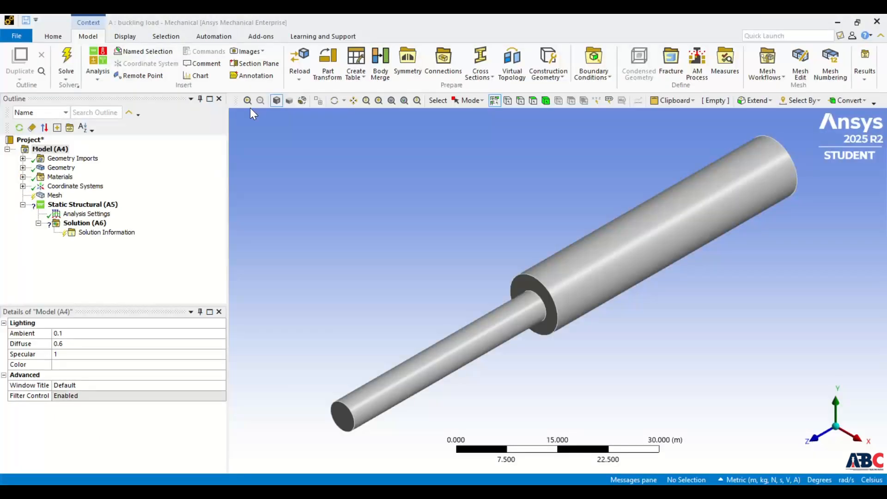
click(22, 167)
click(69, 176)
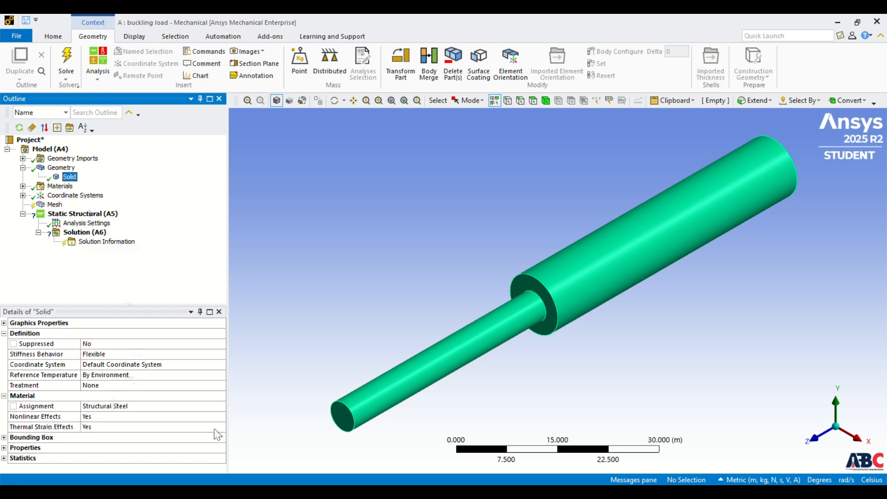
Generate the mesh of the stepped column with the default element size.
click(22, 168)
right_click(58, 195)
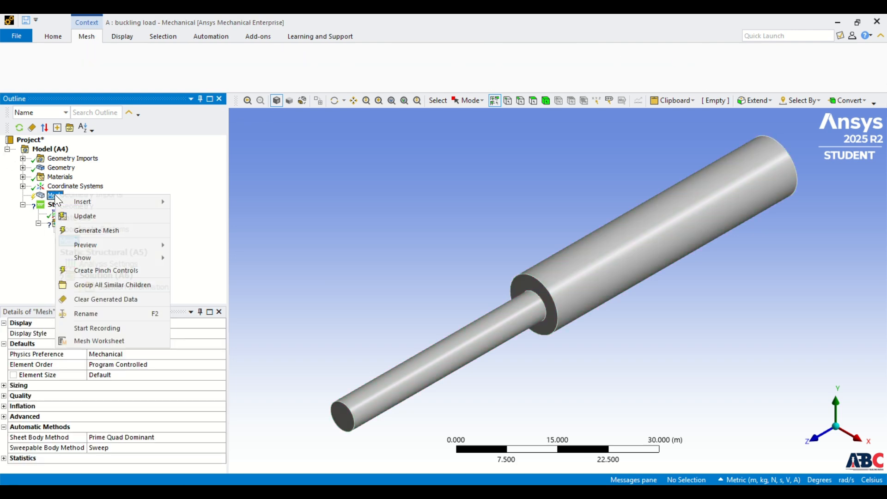
click(75, 231)
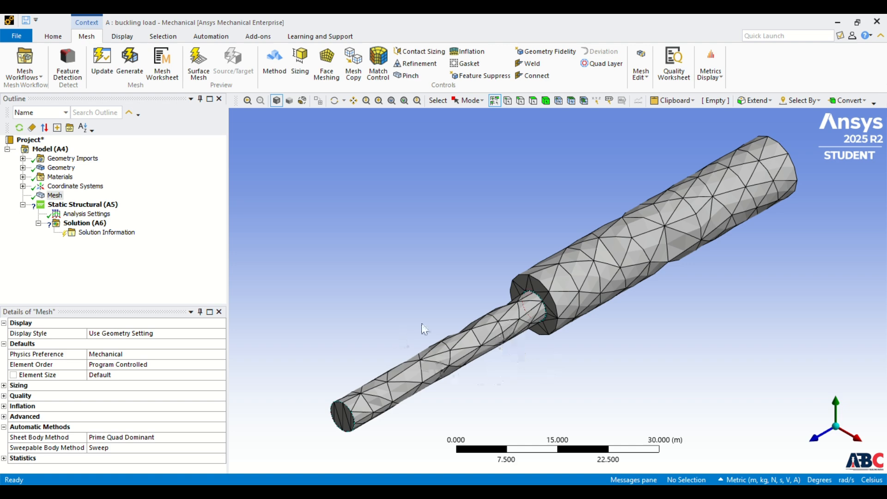
Insert a Fixed Support in the static structural analysis on the free end face of the thick cylinder.
click(94, 206)
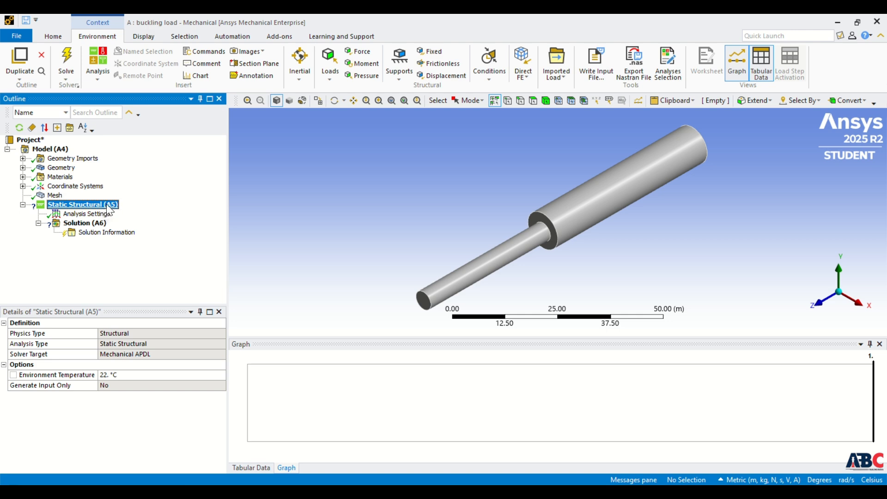
right_click(109, 210)
mouse_move(126, 210)
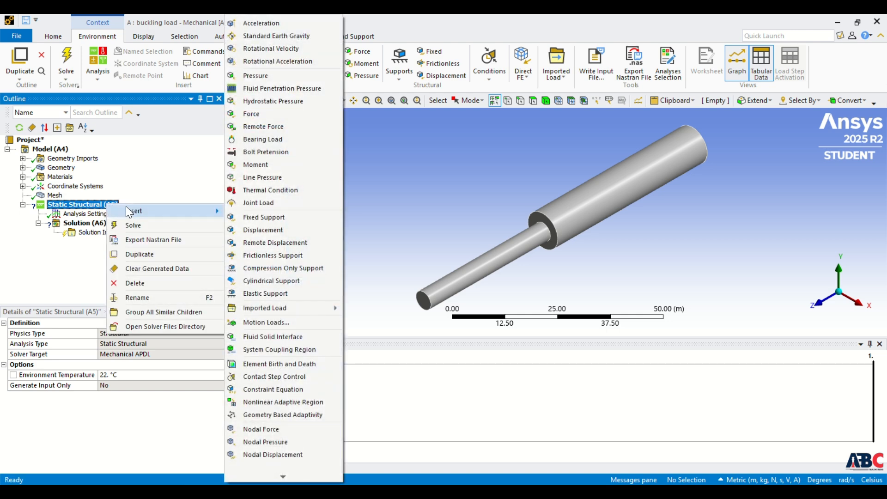
click(263, 217)
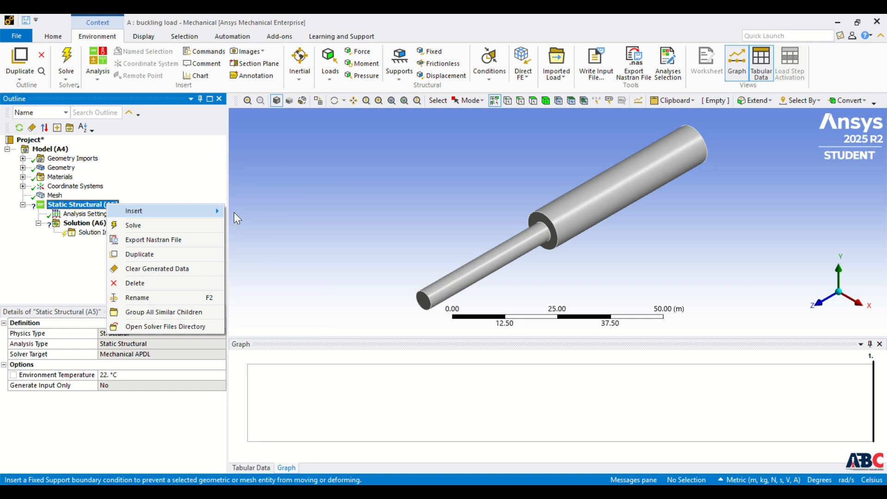
middle_drag(633, 228, 722, 236)
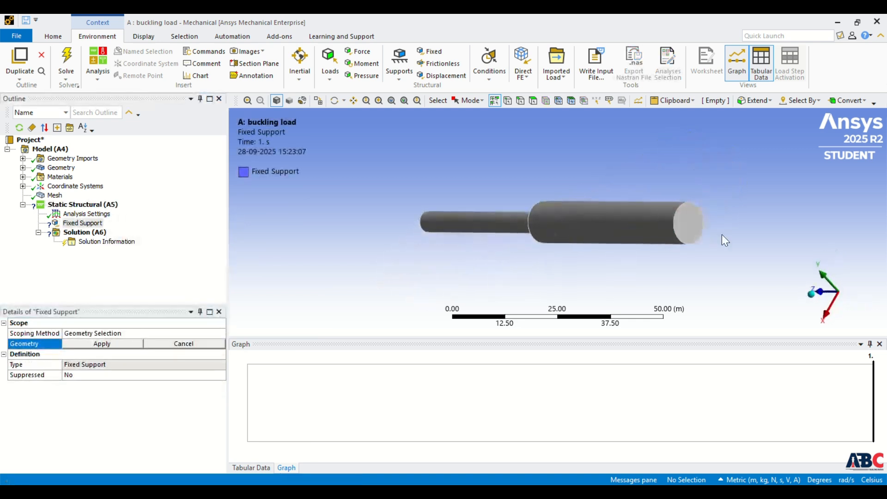
click(698, 231)
click(96, 346)
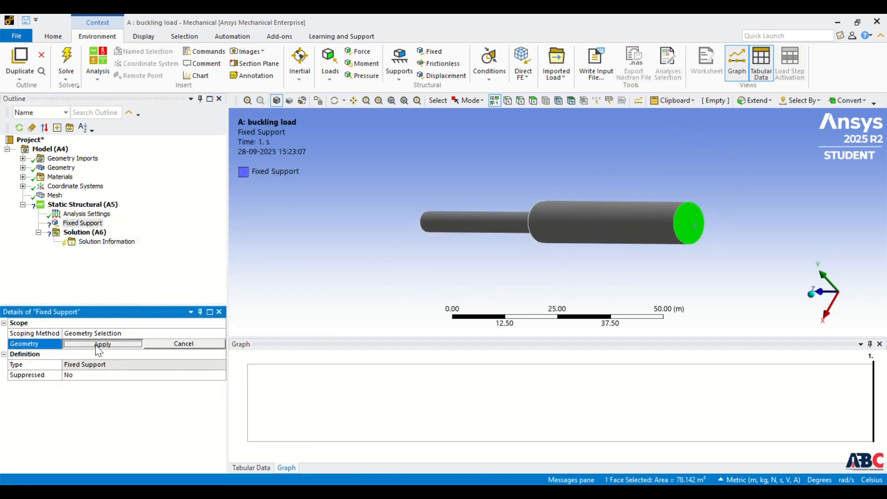
Insert a Force on the free end face of the thin shaft with a magnitude of 1000 N.
middle_drag(557, 248, 705, 220)
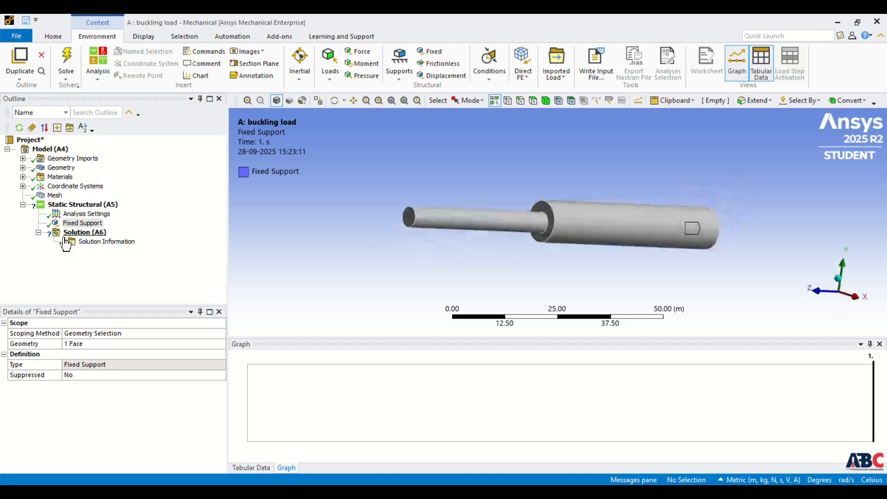
right_click(69, 205)
mouse_move(85, 209)
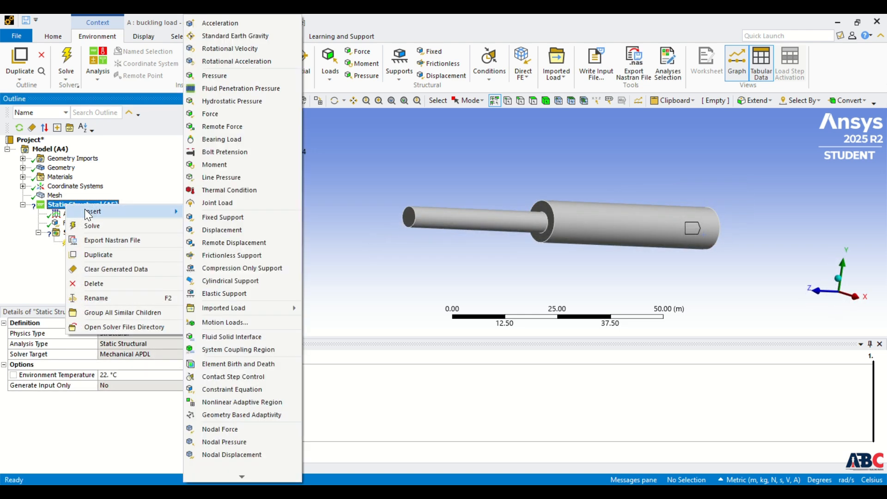
click(204, 114)
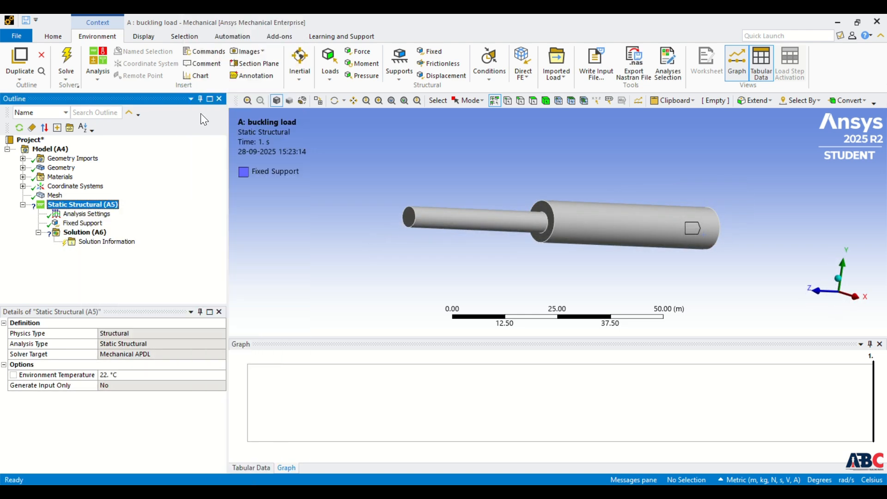
click(412, 219)
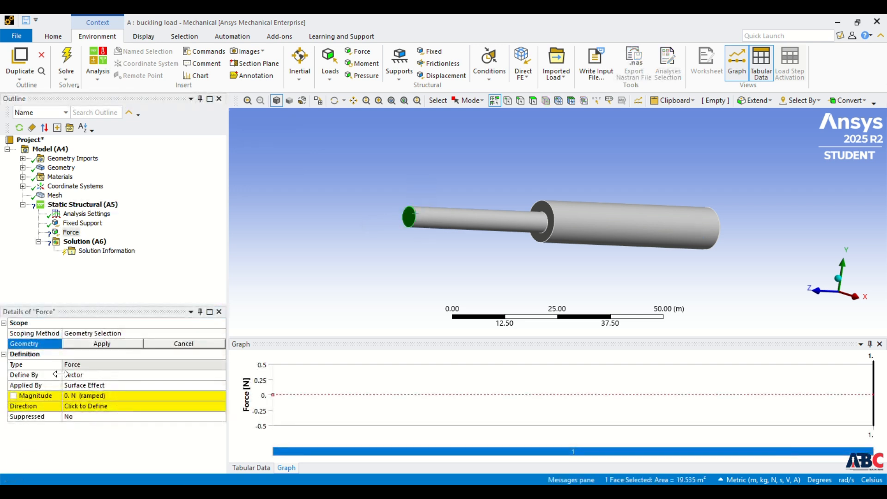
click(98, 343)
click(89, 395)
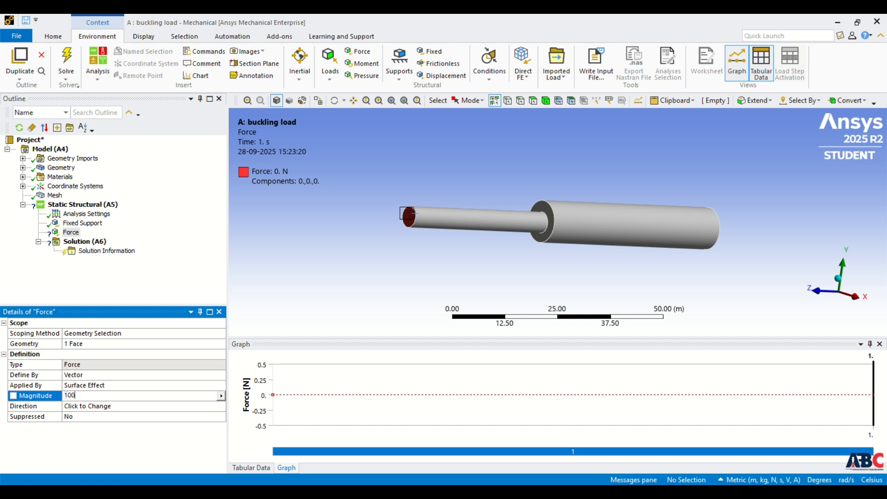
key(Return)
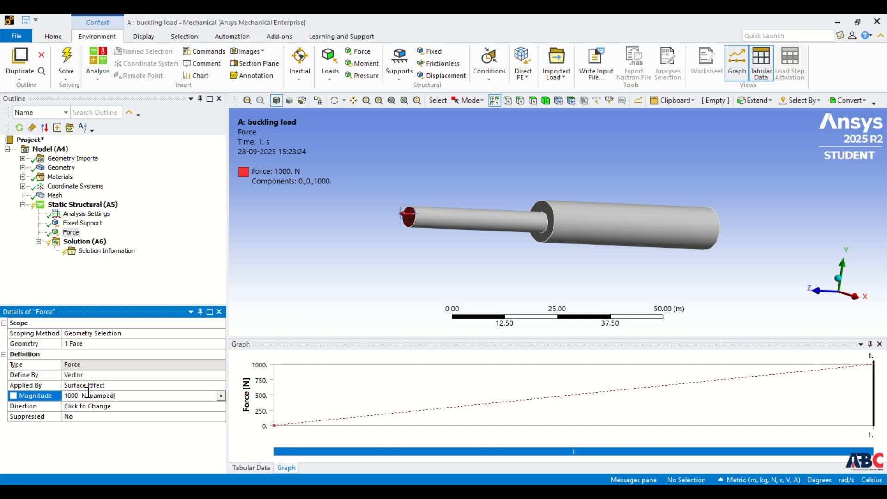
Insert a second Force on the annular shoulder face between the two cylinders with a magnitude of 2000 N.
click(76, 206)
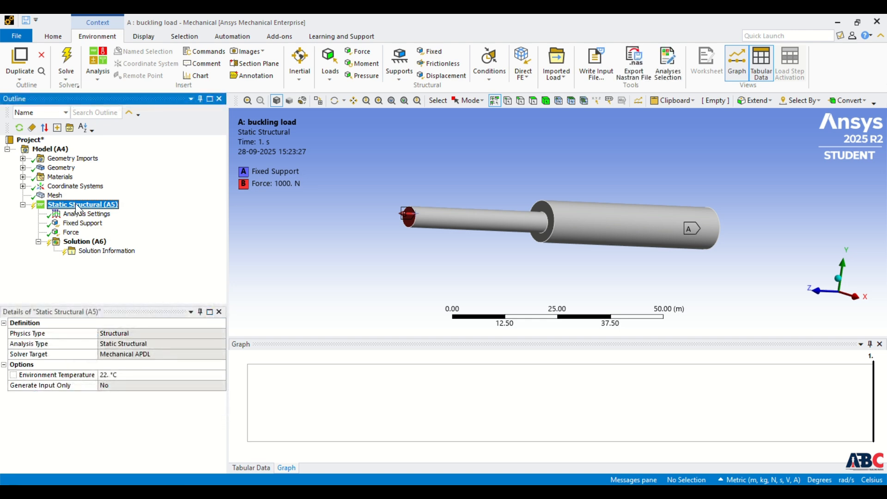
right_click(76, 206)
mouse_move(93, 214)
click(222, 113)
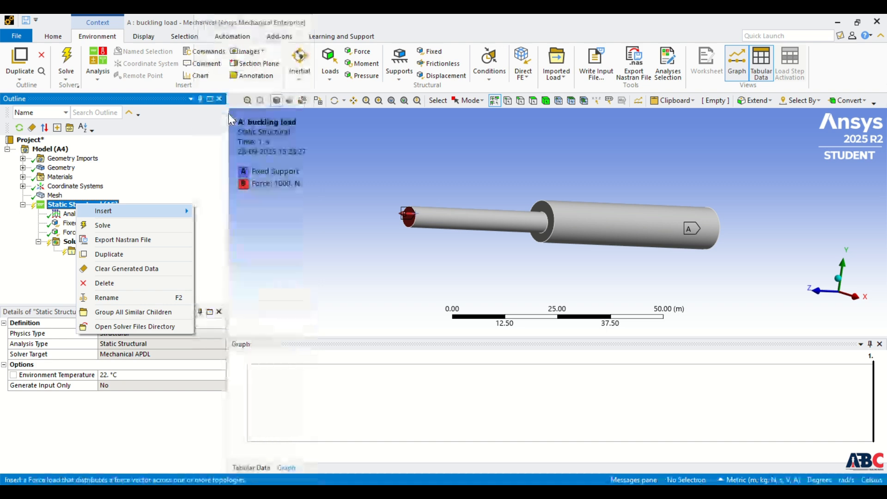
click(542, 213)
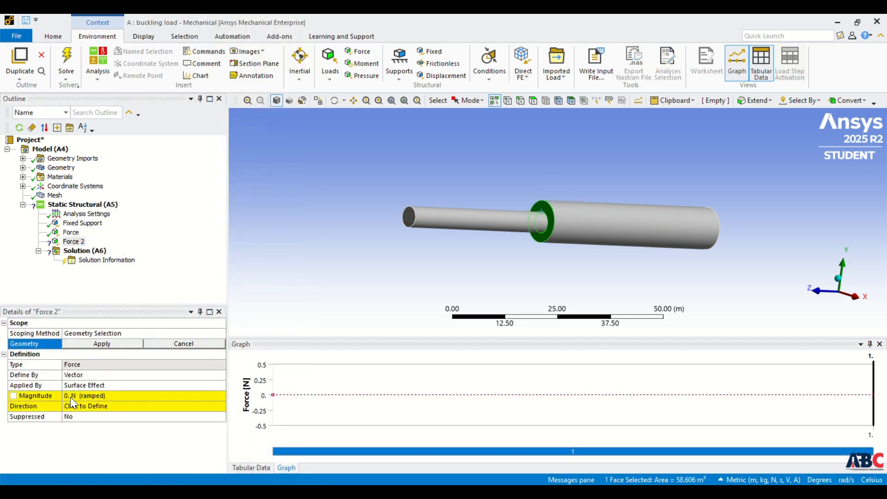
click(101, 343)
click(87, 395)
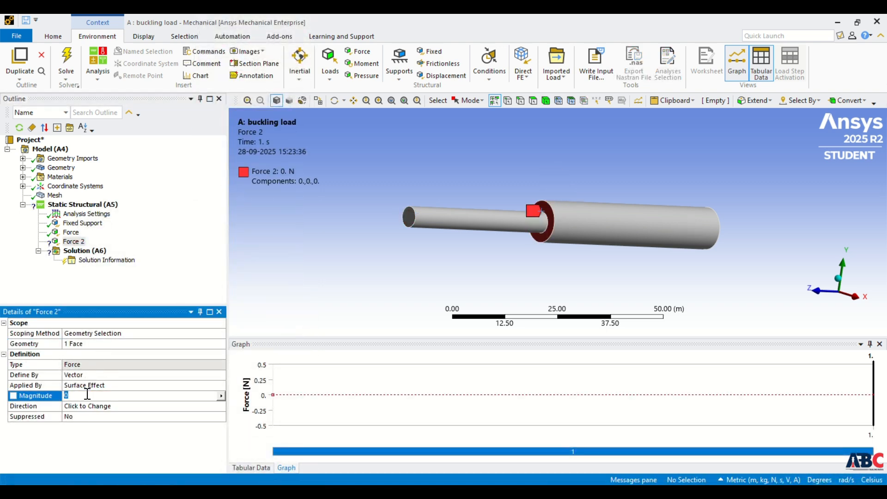
text(2000)
key(Return)
Reverse the direction of the 2000 N shoulder force so it points toward the thick cylinder, along negative Z.
scroll(524, 207, up, 3)
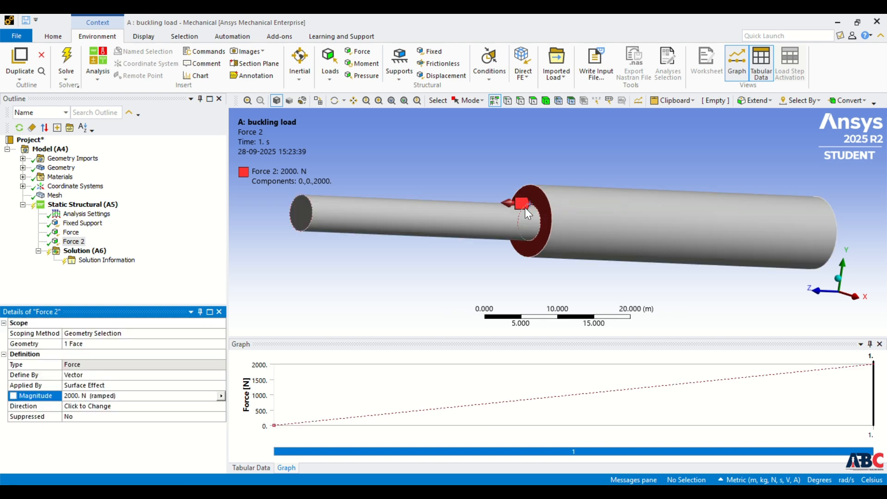
click(114, 406)
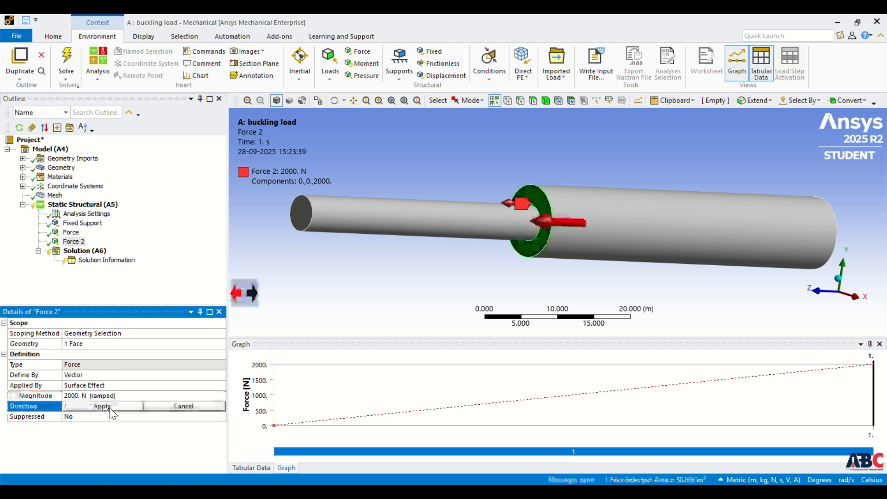
click(237, 294)
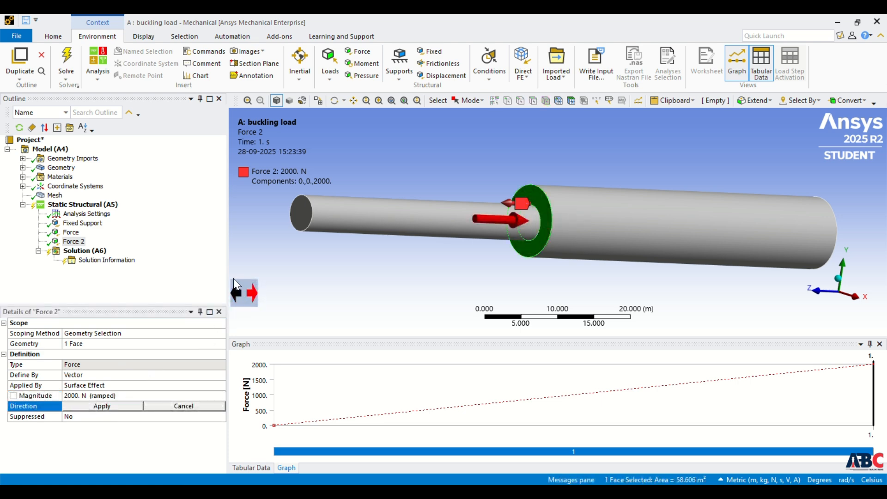
click(79, 405)
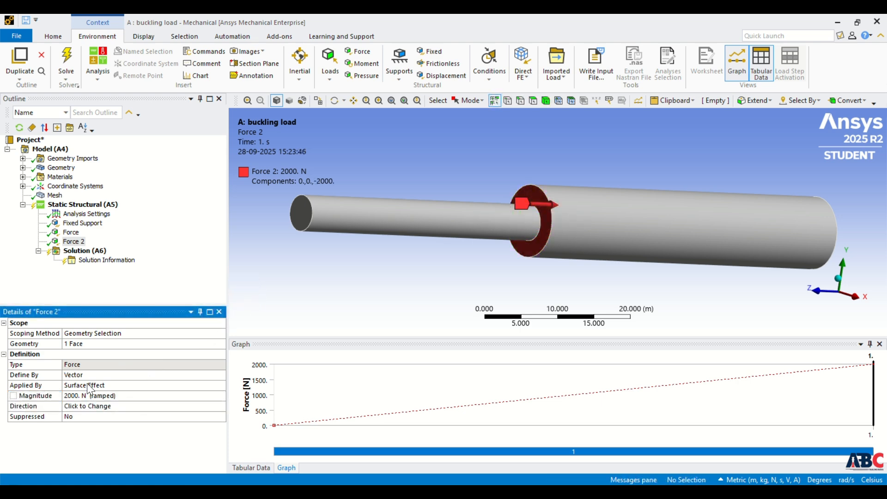
Insert a Total Deformation result for all bodies in the static structural solution and solve the analysis.
click(82, 251)
right_click(80, 253)
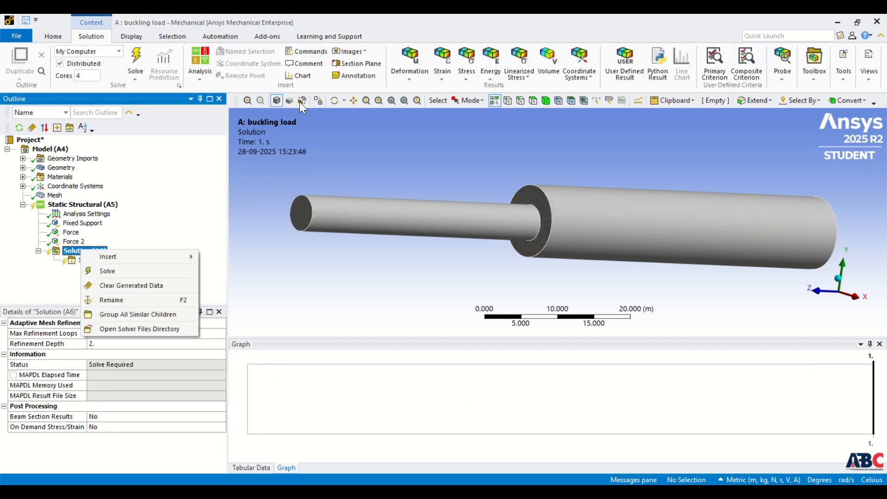
click(409, 87)
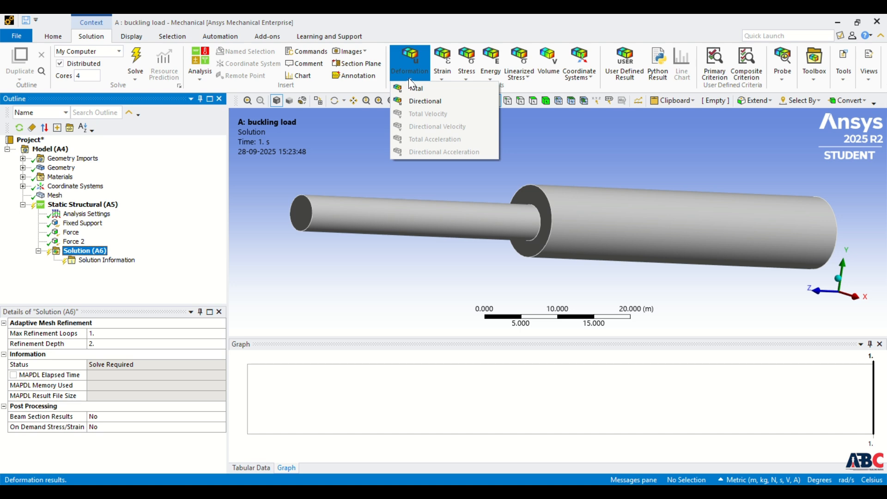
click(423, 87)
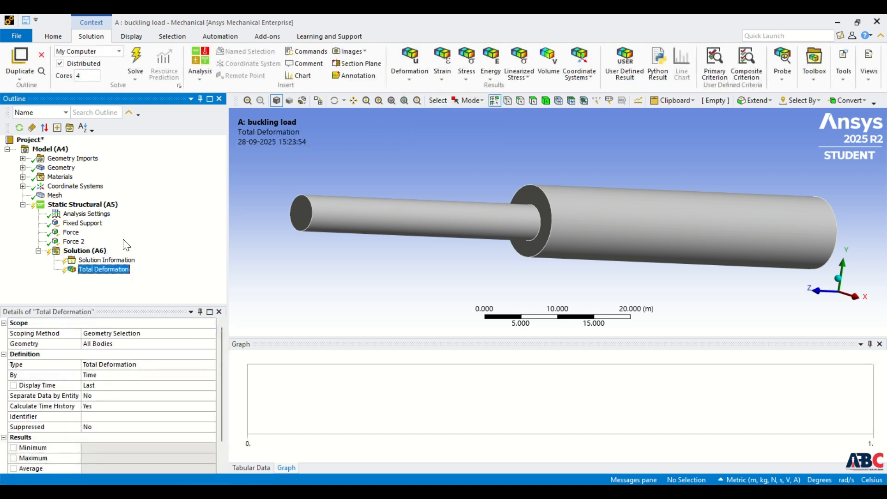
right_click(90, 253)
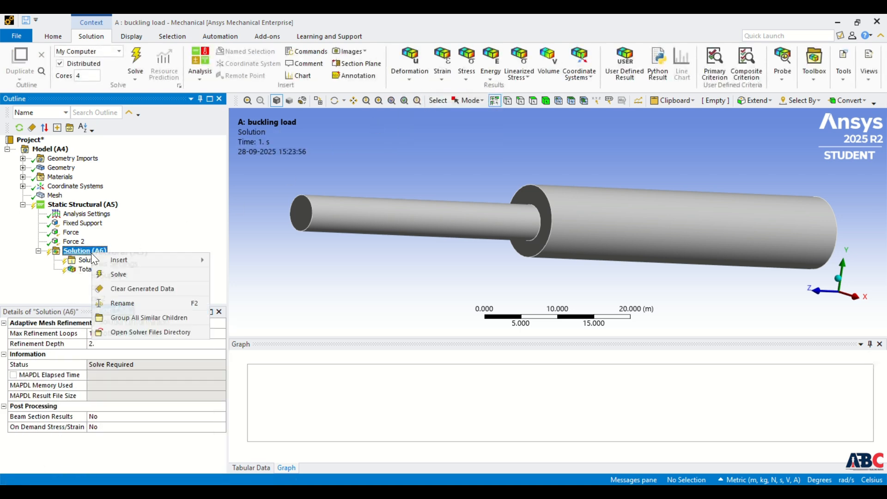
click(119, 273)
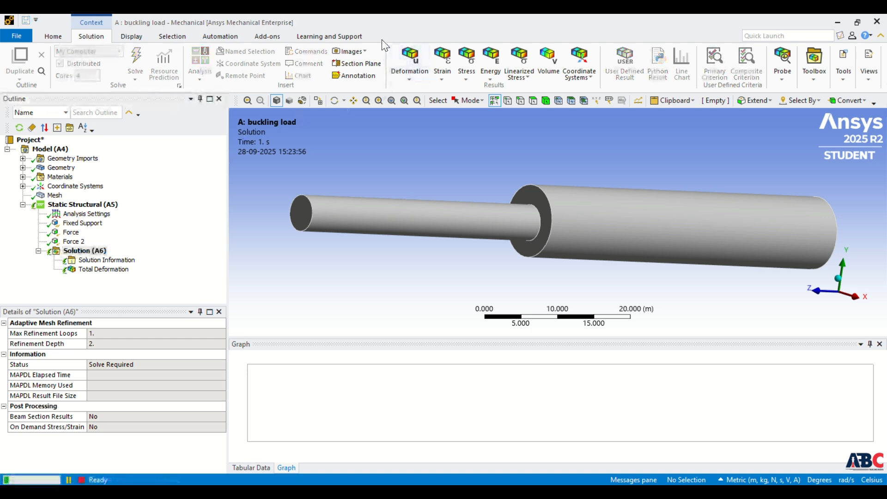
Display the static structural Total Deformation contour and play its animation, then pause it.
click(103, 269)
middle_drag(475, 234, 453, 171)
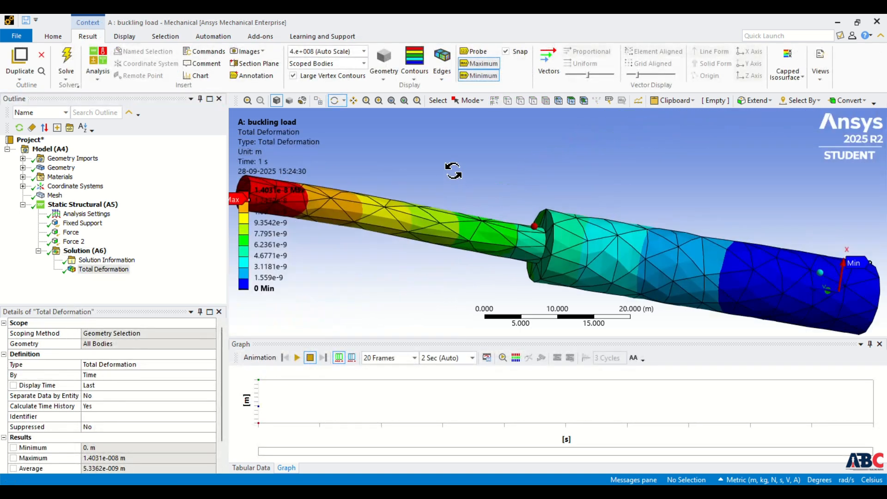
click(297, 359)
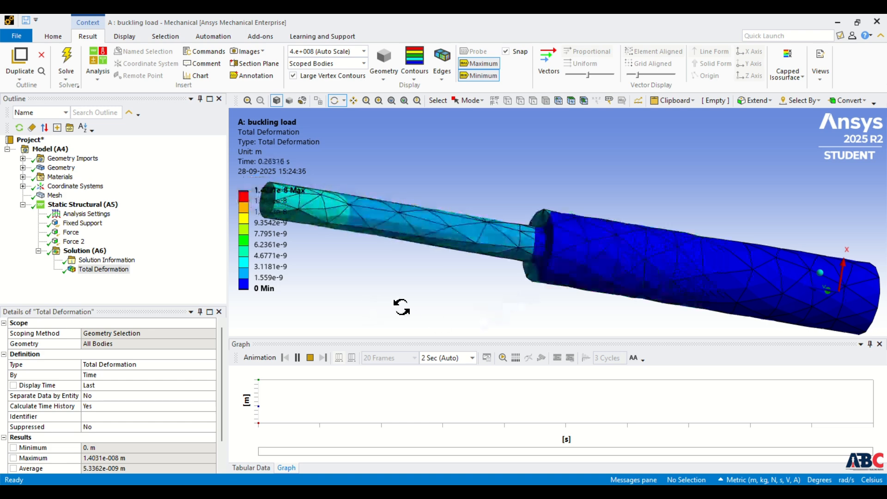
click(299, 359)
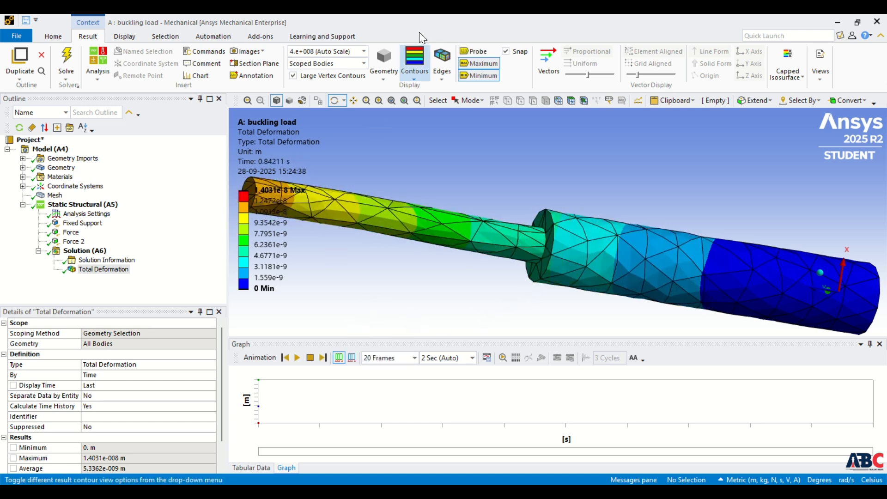
Switch to Workbench, add an Eigenvalue Buckling system linked to the Static Structural solution, and open its setup in Mechanical.
key(alt+Tab)
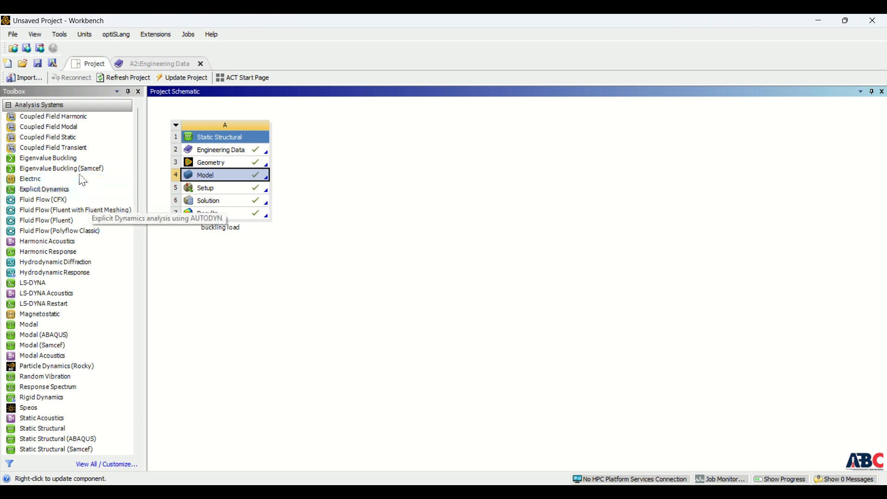
drag(60, 158, 232, 199)
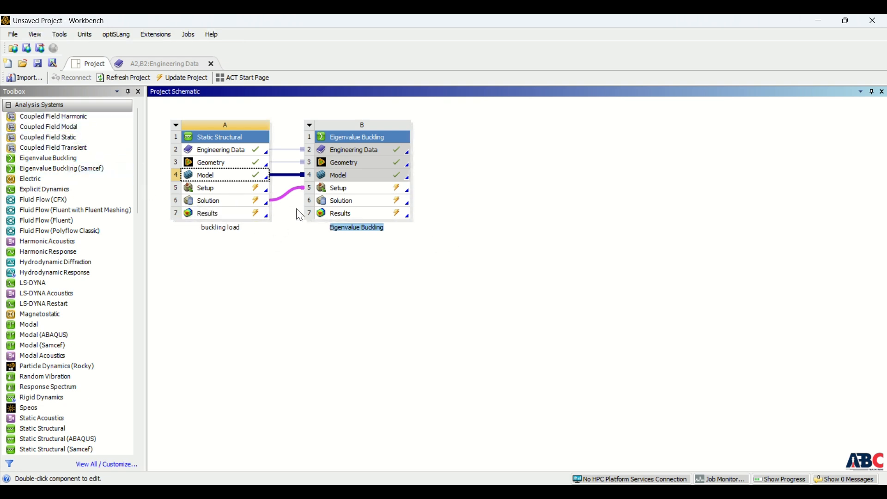
double_click(344, 190)
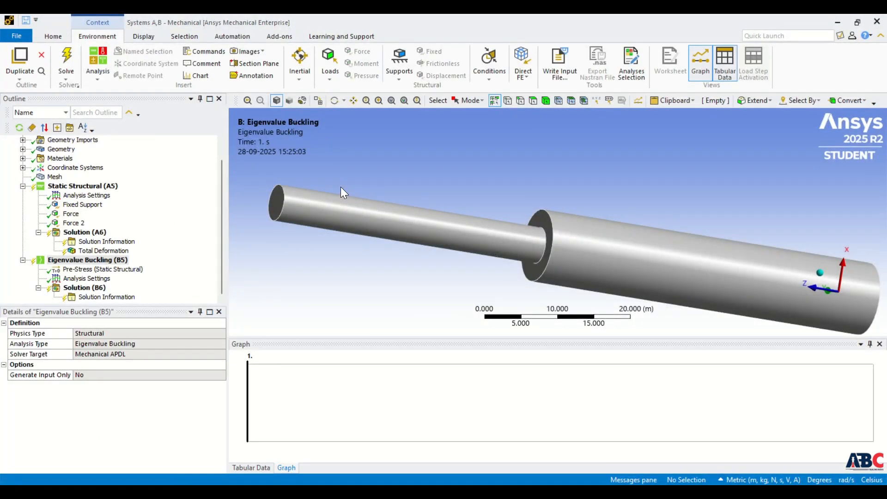
Check Max Modes to Find in the Eigenvalue Buckling analysis settings and solve the buckling analysis.
click(94, 251)
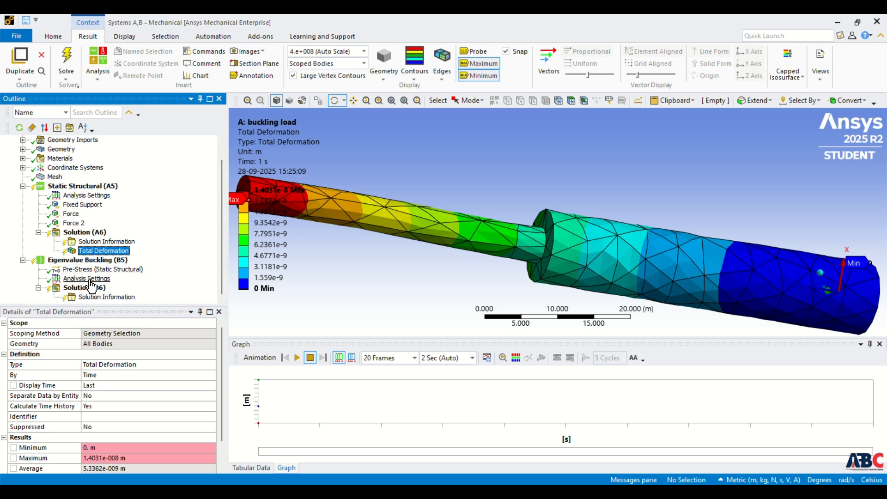
click(88, 279)
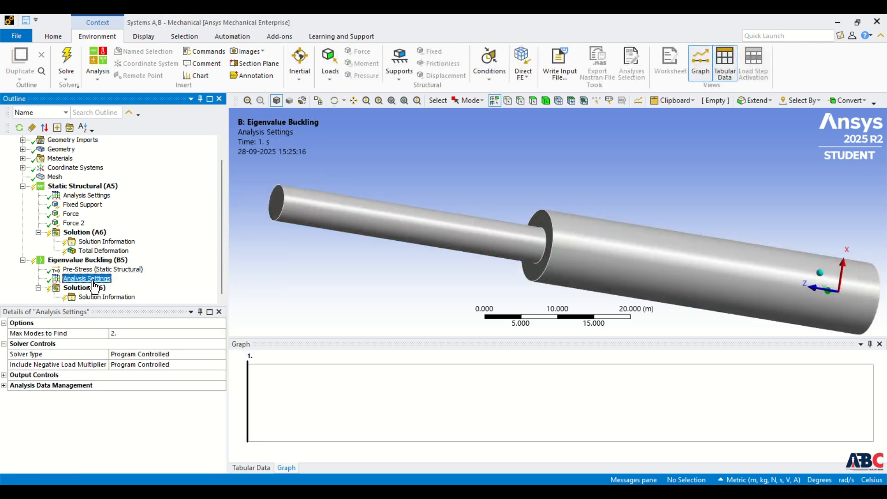
click(121, 336)
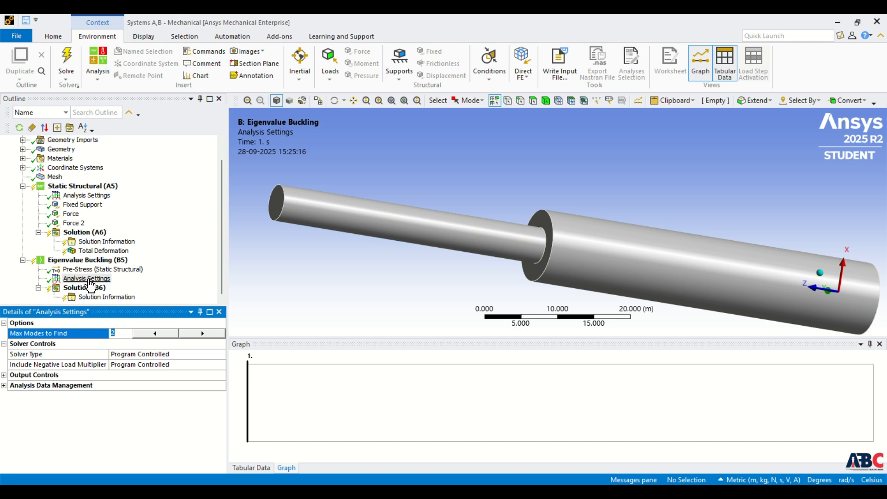
click(222, 271)
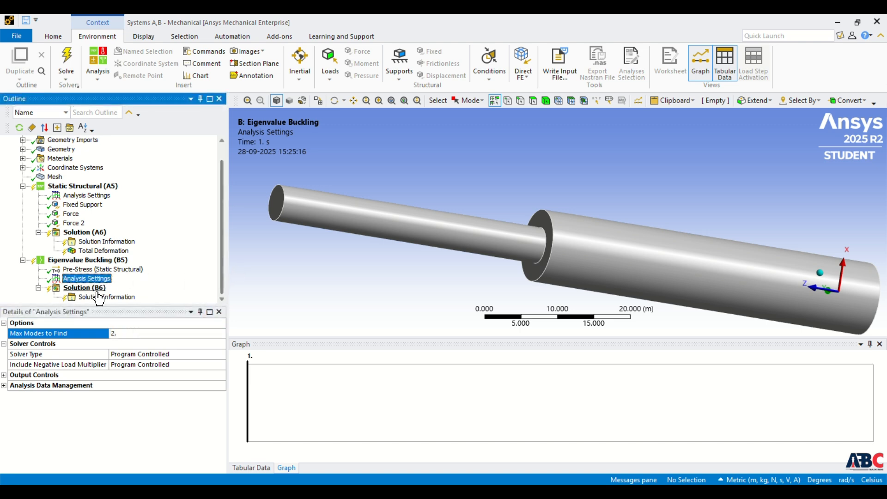
right_click(88, 287)
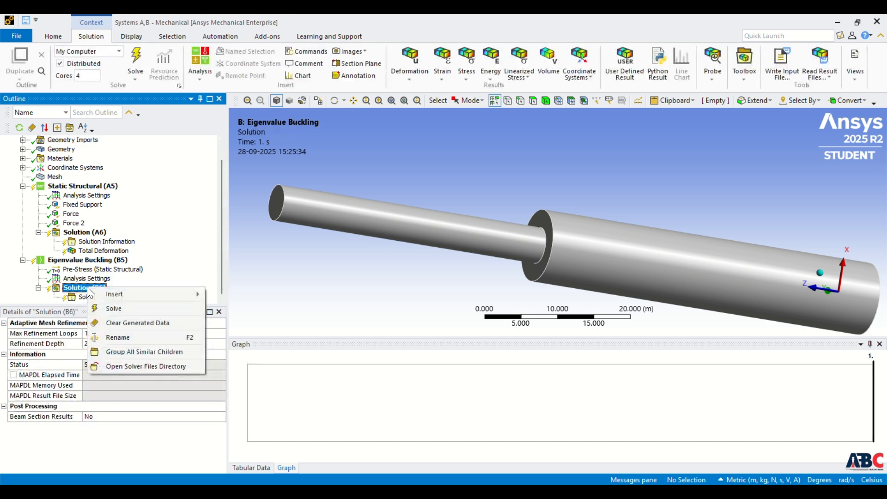
click(136, 308)
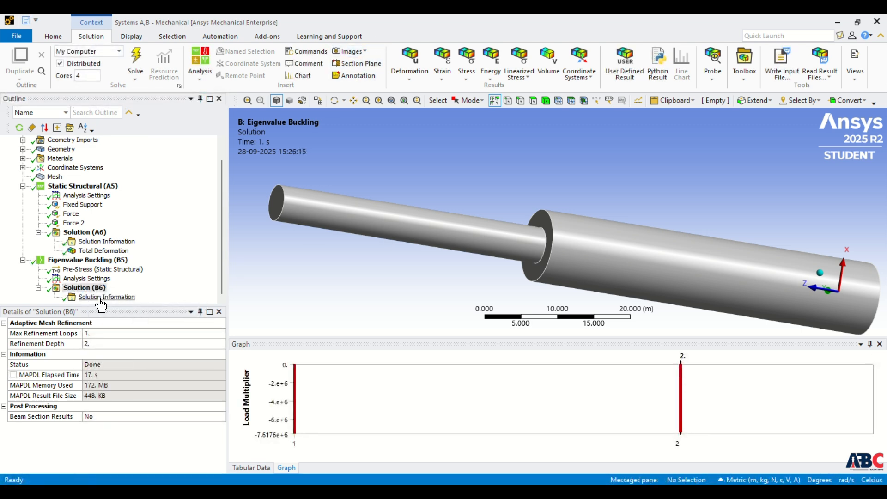
Create mode shape results from both load multipliers in the buckling solution's table and evaluate them.
click(83, 287)
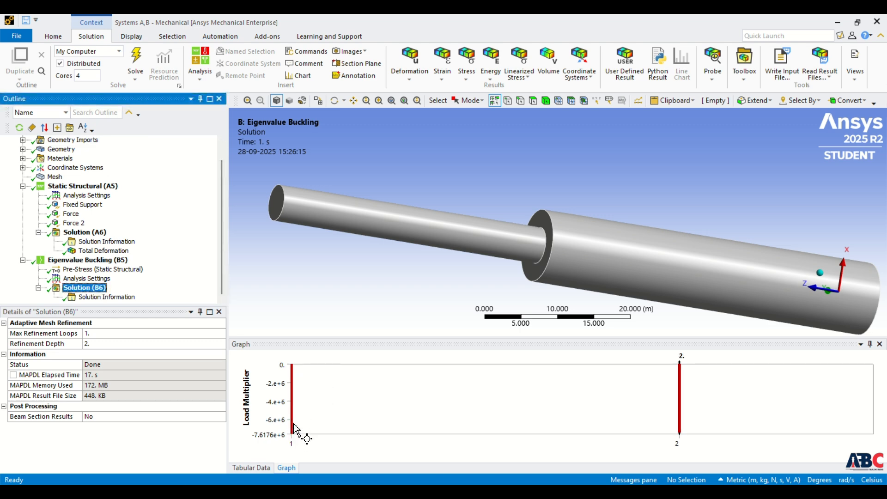
click(266, 469)
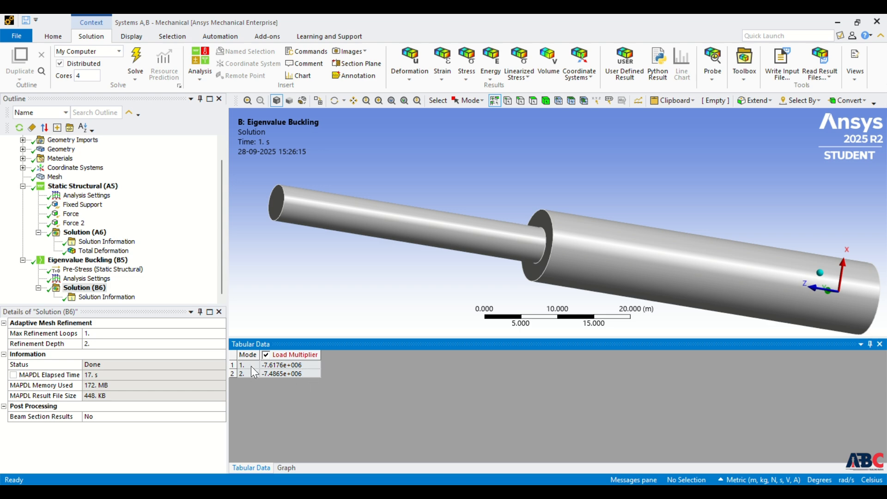
click(280, 365)
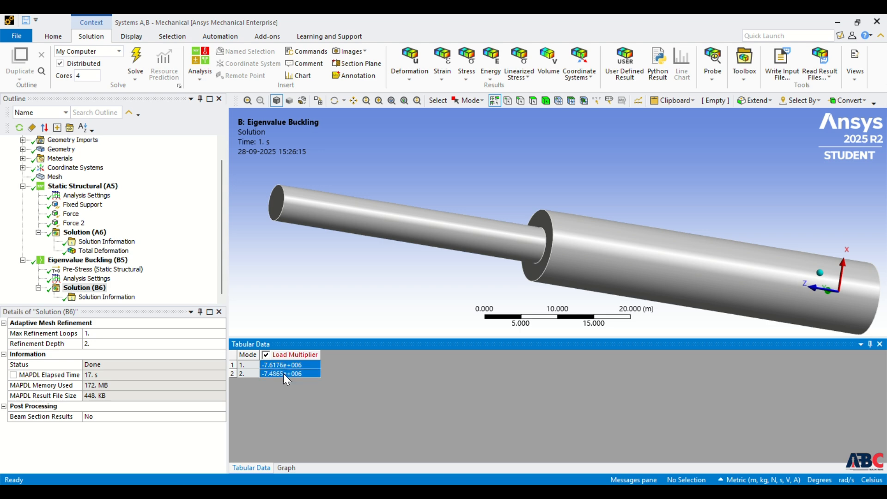
right_click(285, 374)
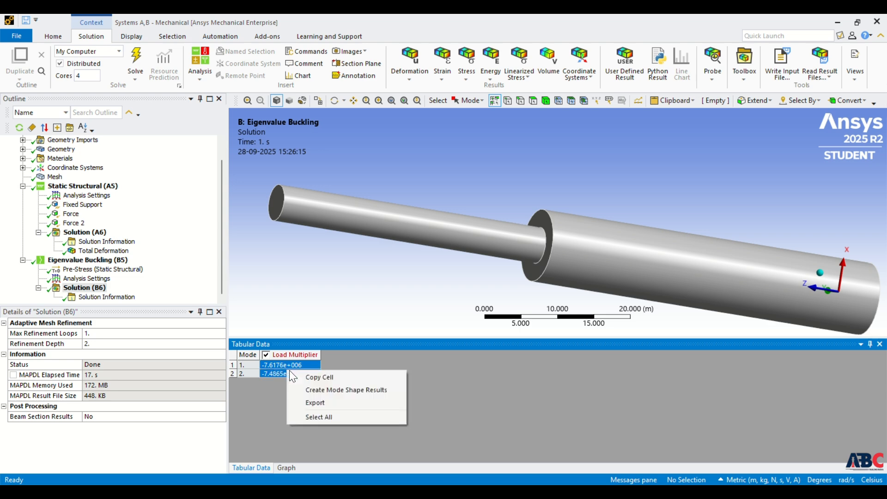
click(334, 389)
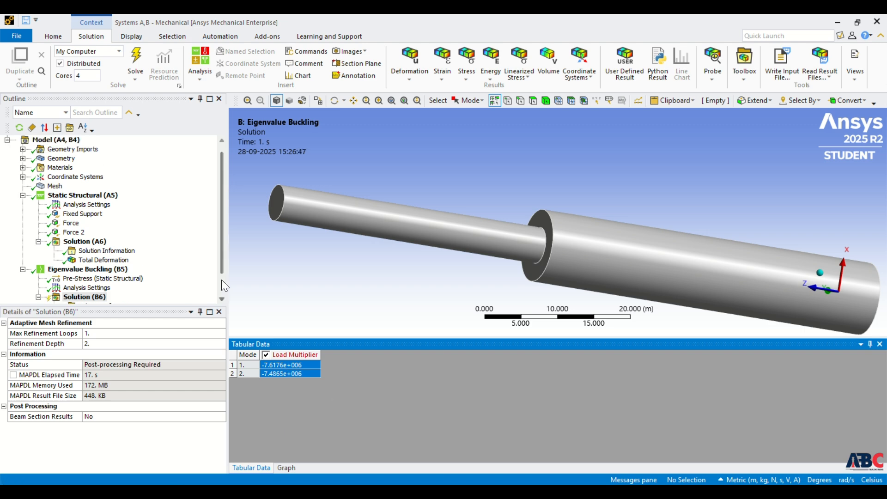
scroll(219, 296, down, 1)
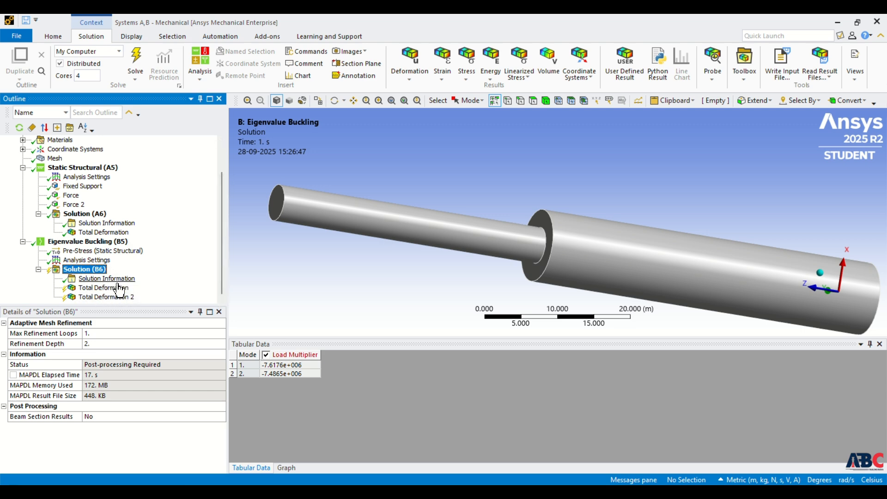
click(136, 58)
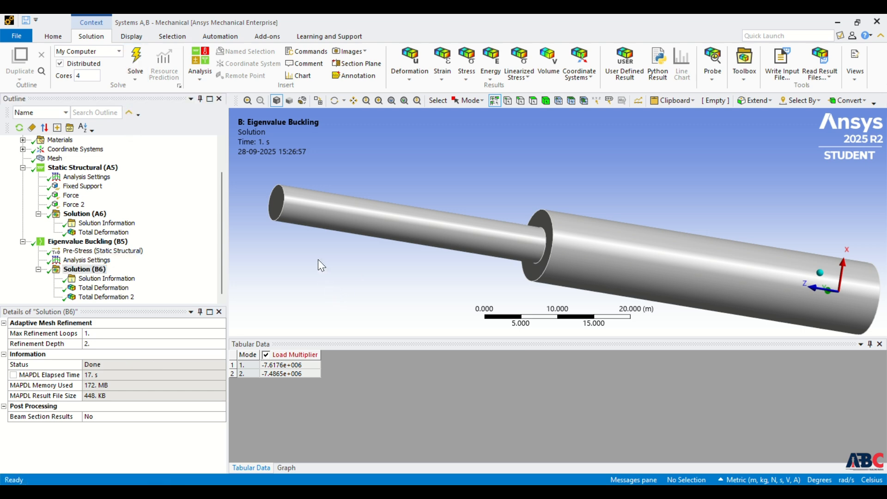
Display the total deformation of buckling mode 1 and animate it.
click(104, 287)
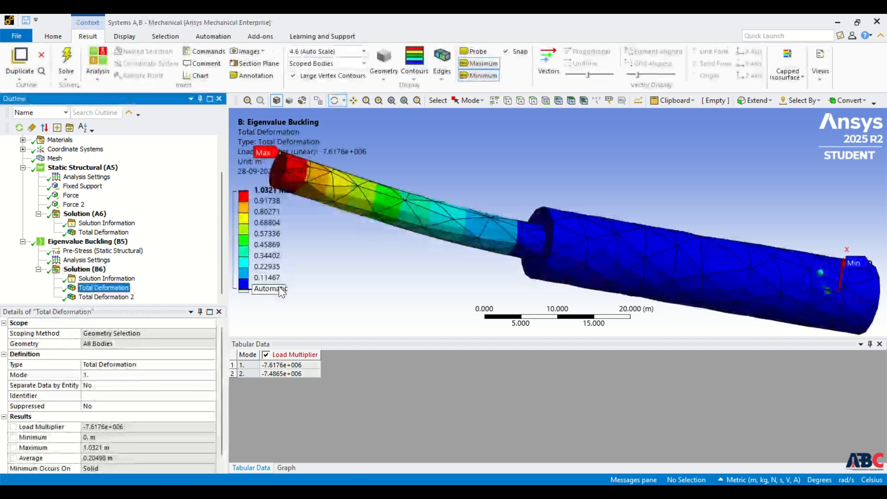
click(287, 468)
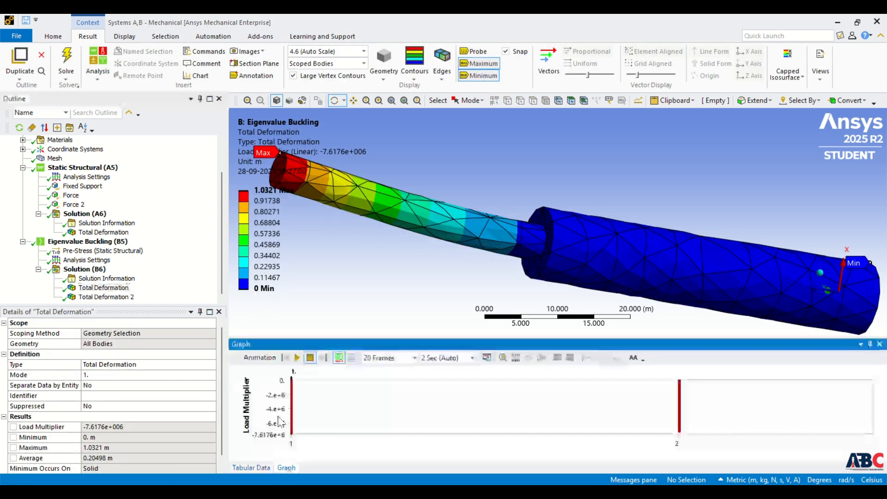
click(298, 358)
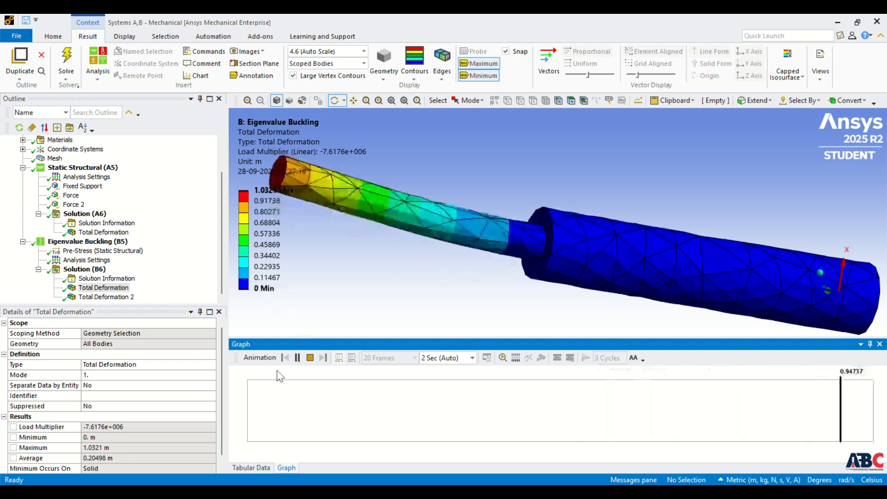
Display the total deformation of buckling mode 2, animate it and pause the playback.
click(105, 297)
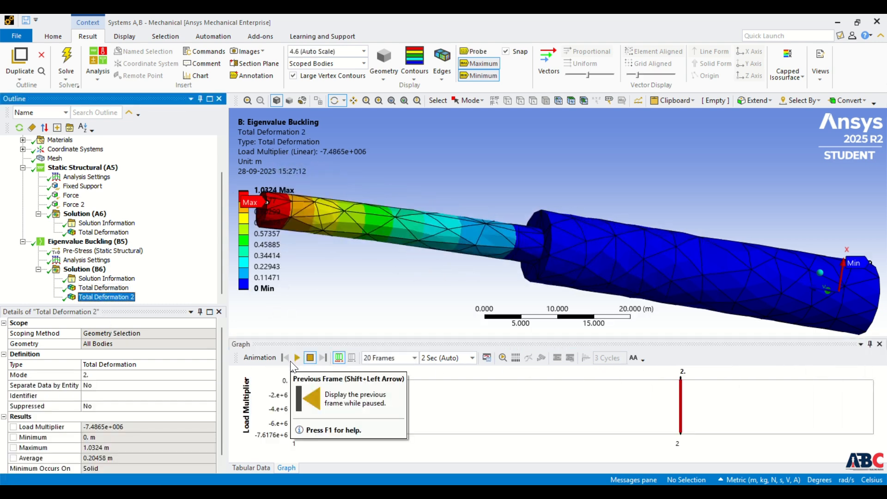
click(296, 359)
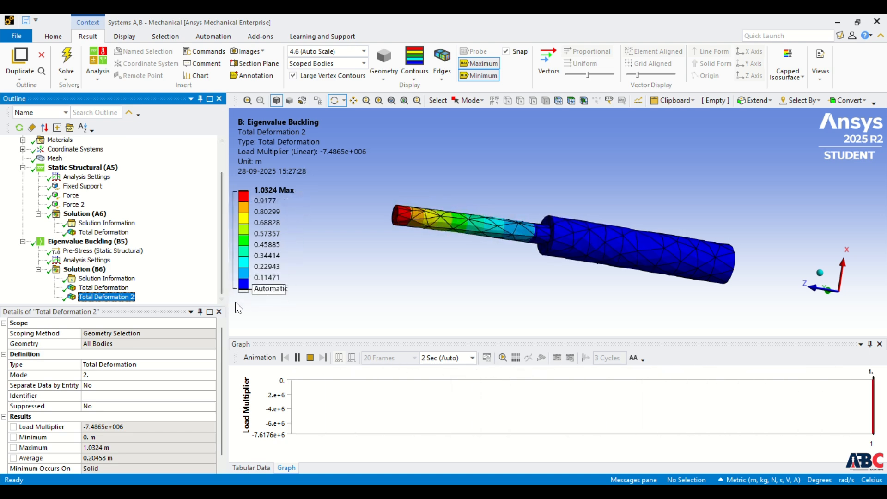
click(297, 358)
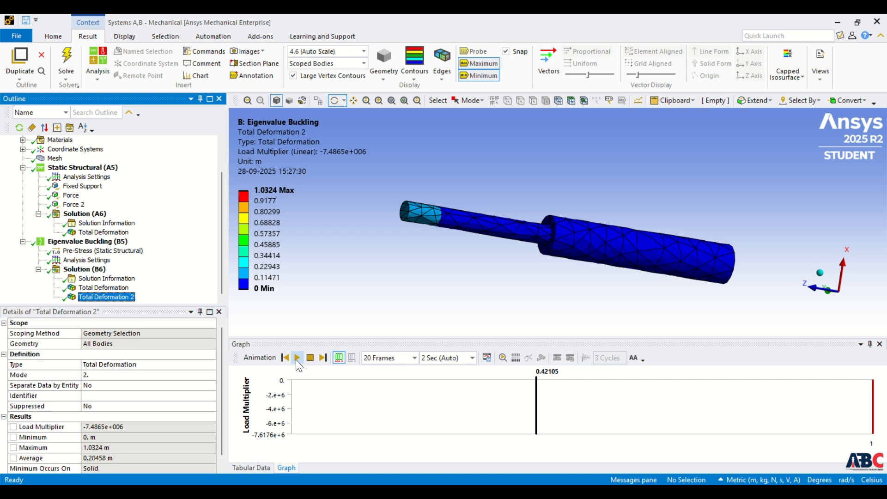